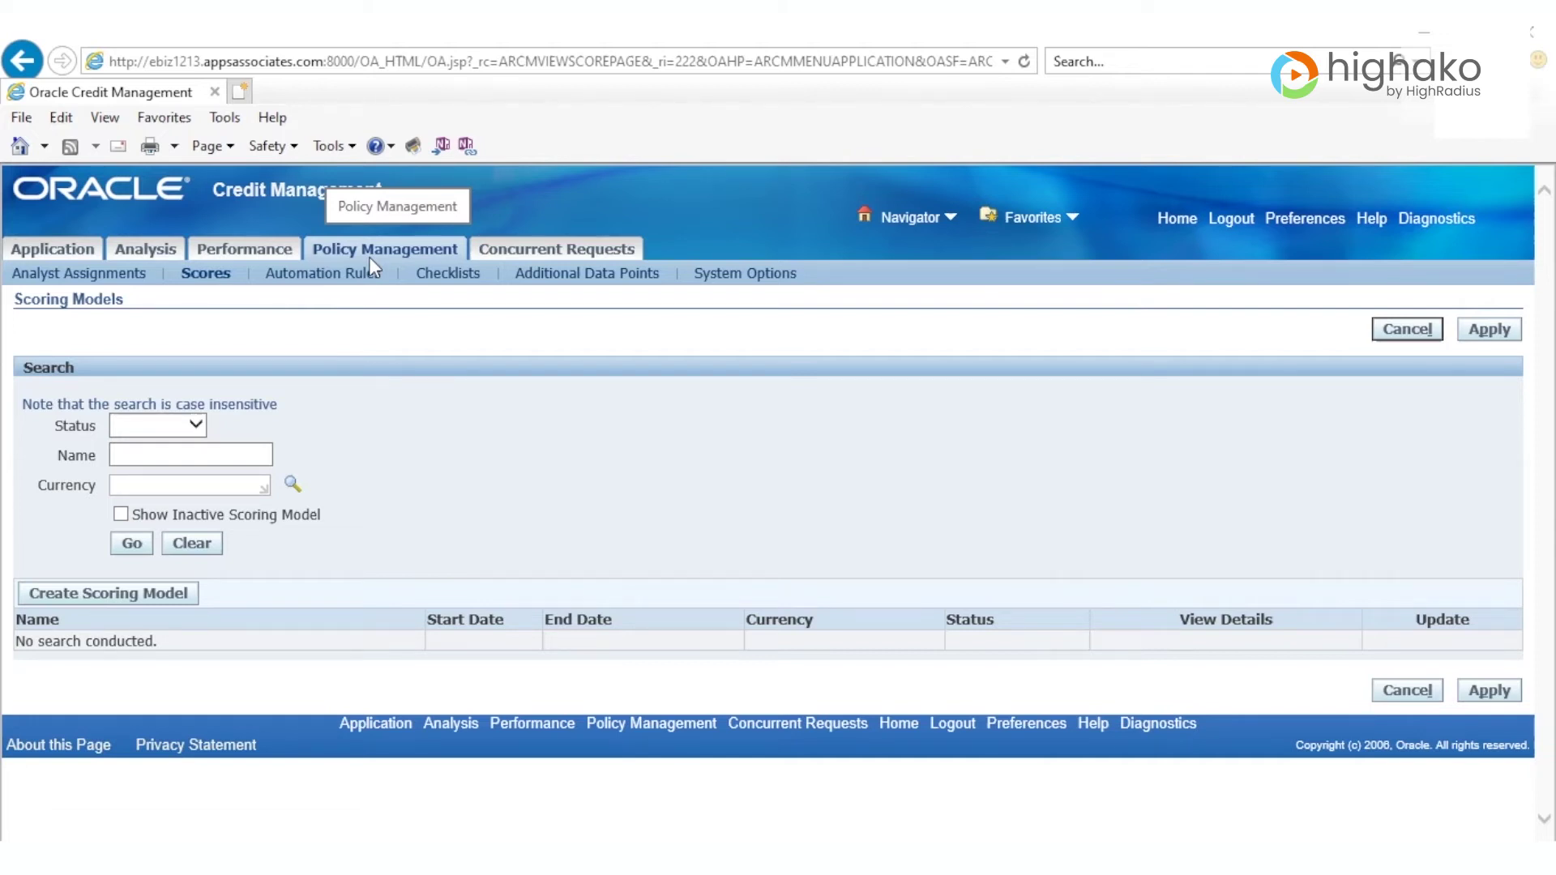
# - Start a new scoring model named "HRC Scoring Model High Risk" with the description "High Risk Customer"
pyautogui.click(184, 597)
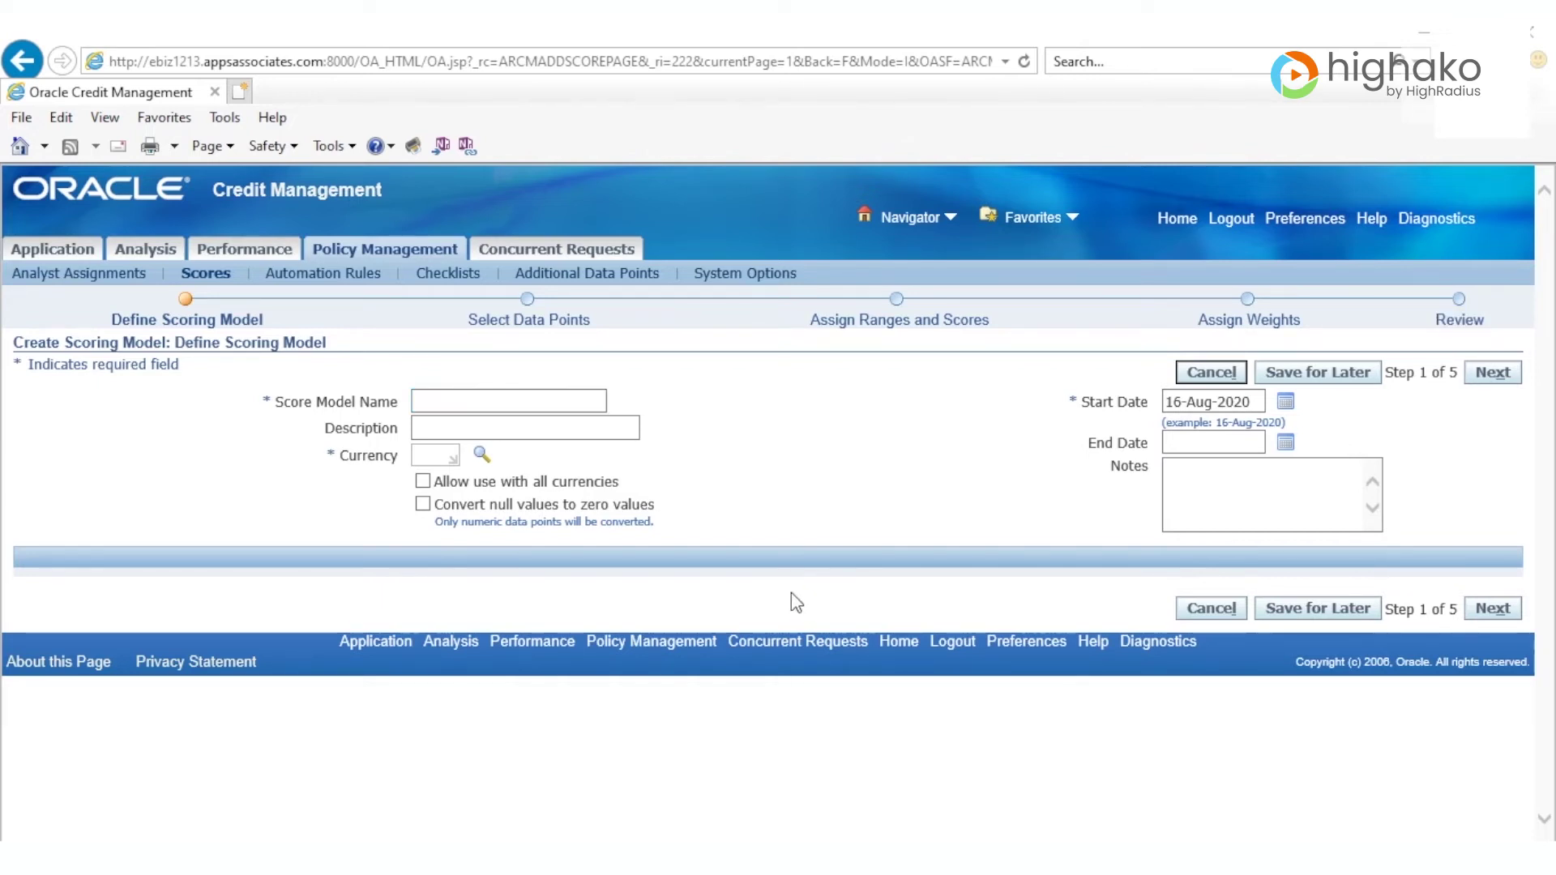
pyautogui.click(569, 403)
pyautogui.write('HRC Scorin')
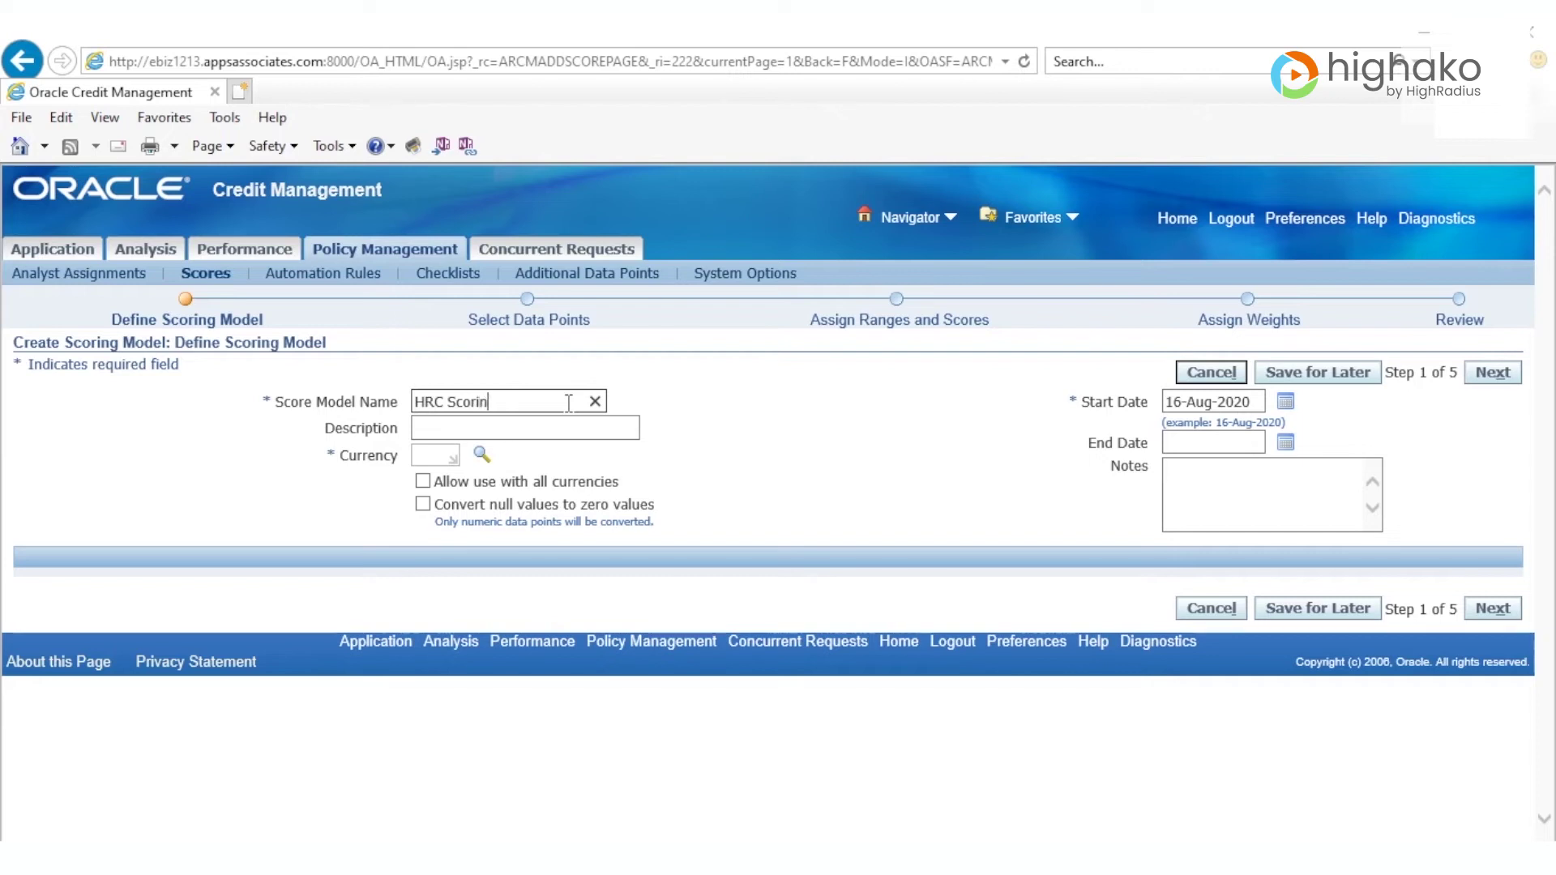
pyautogui.write('g Model High Risk')
pyautogui.click(497, 428)
pyautogui.write('High Risk Customer')
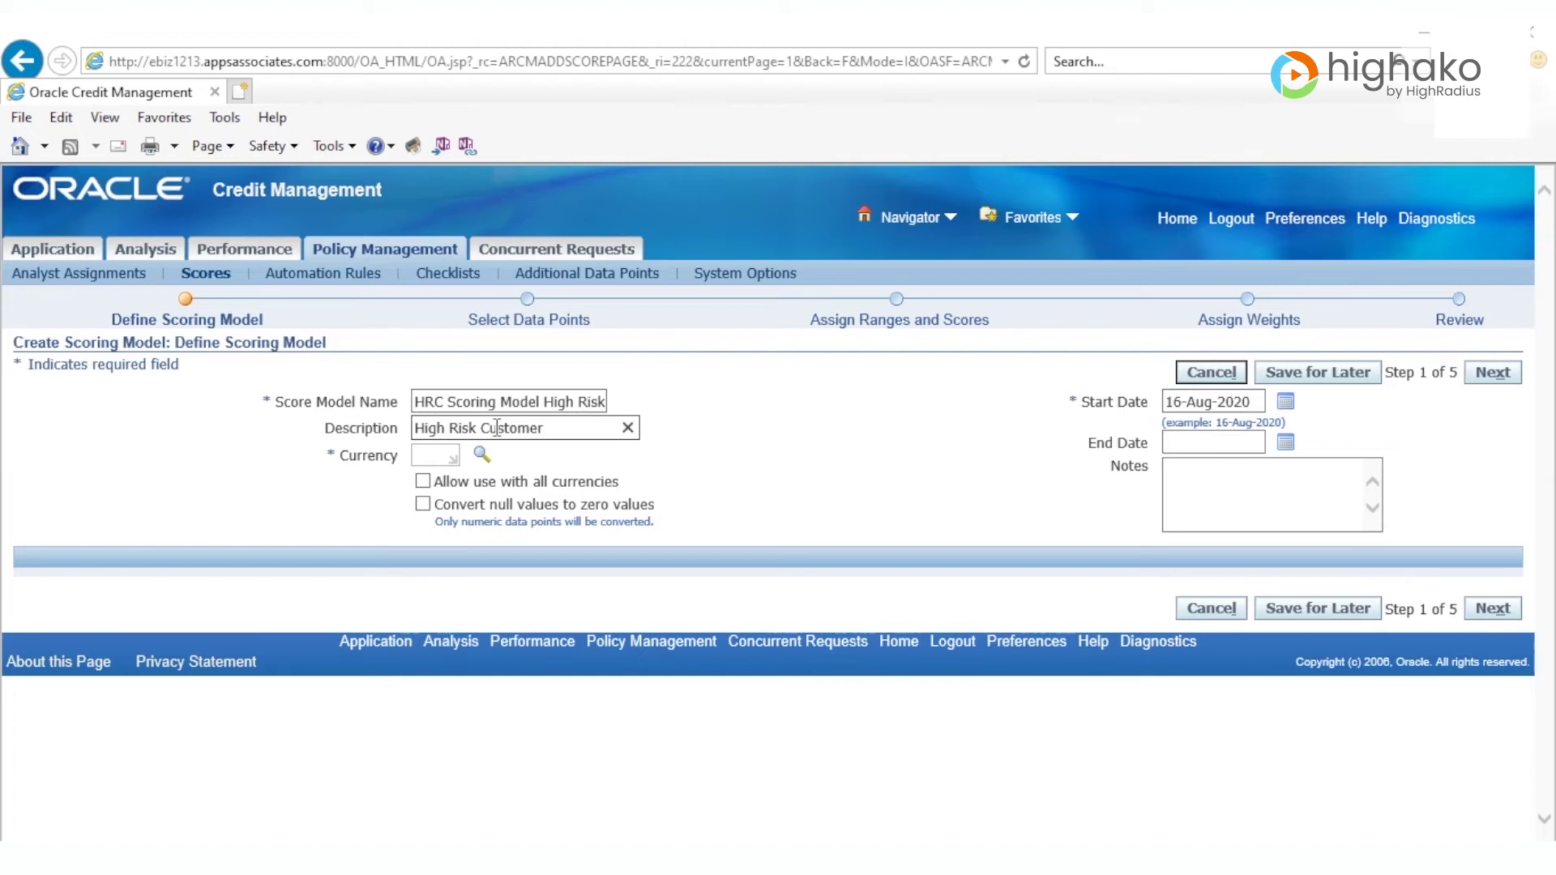
# - Set the scoring model's currency to USD and continue to the data point selection
pyautogui.click(439, 455)
pyautogui.write('USD')
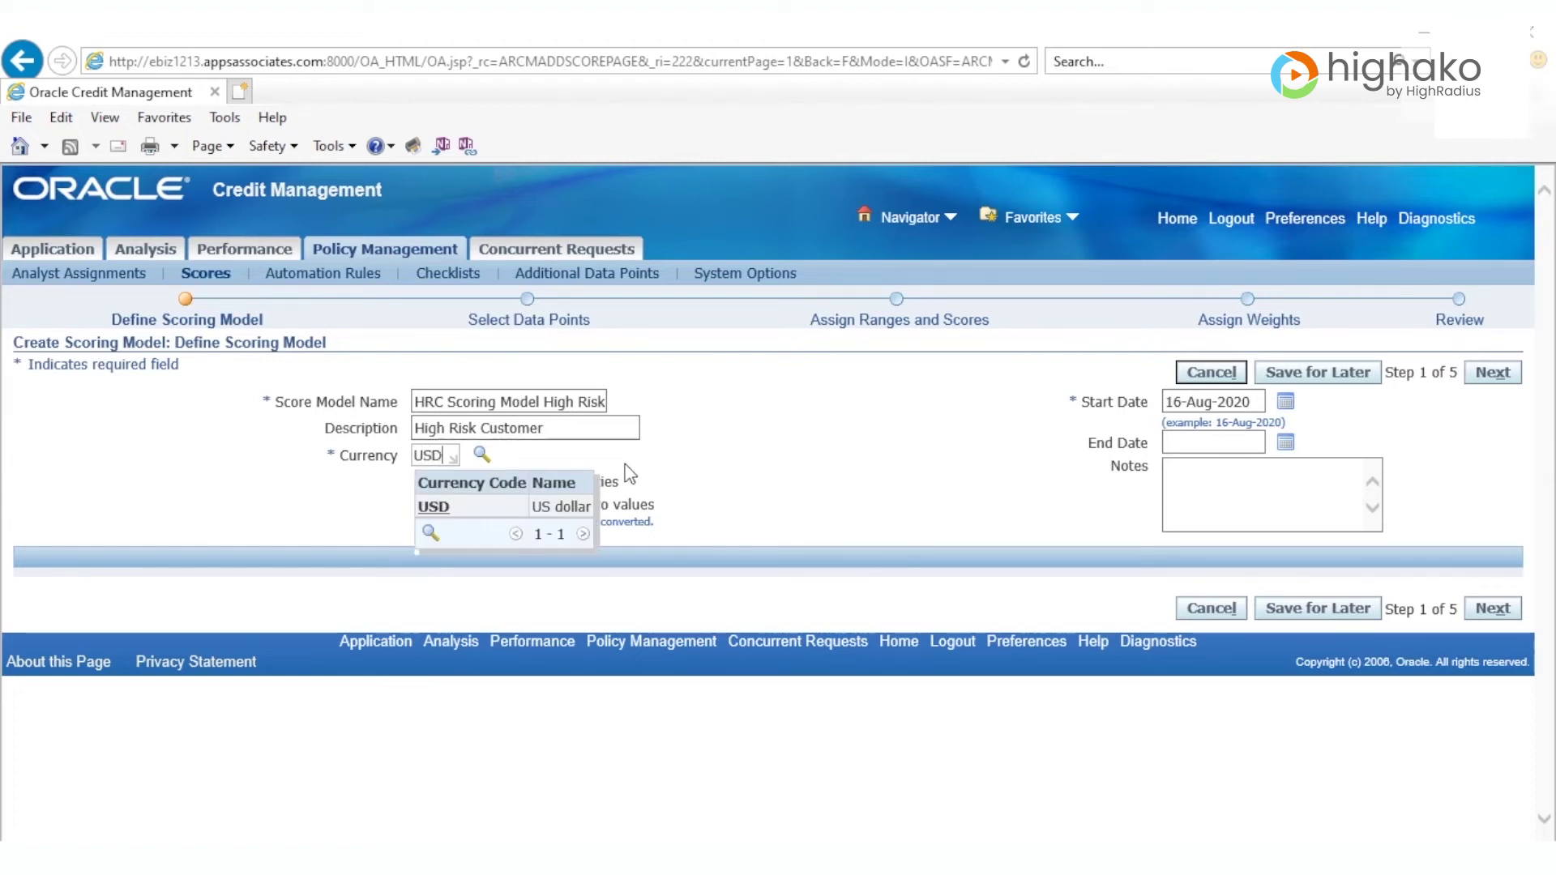
pyautogui.click(430, 507)
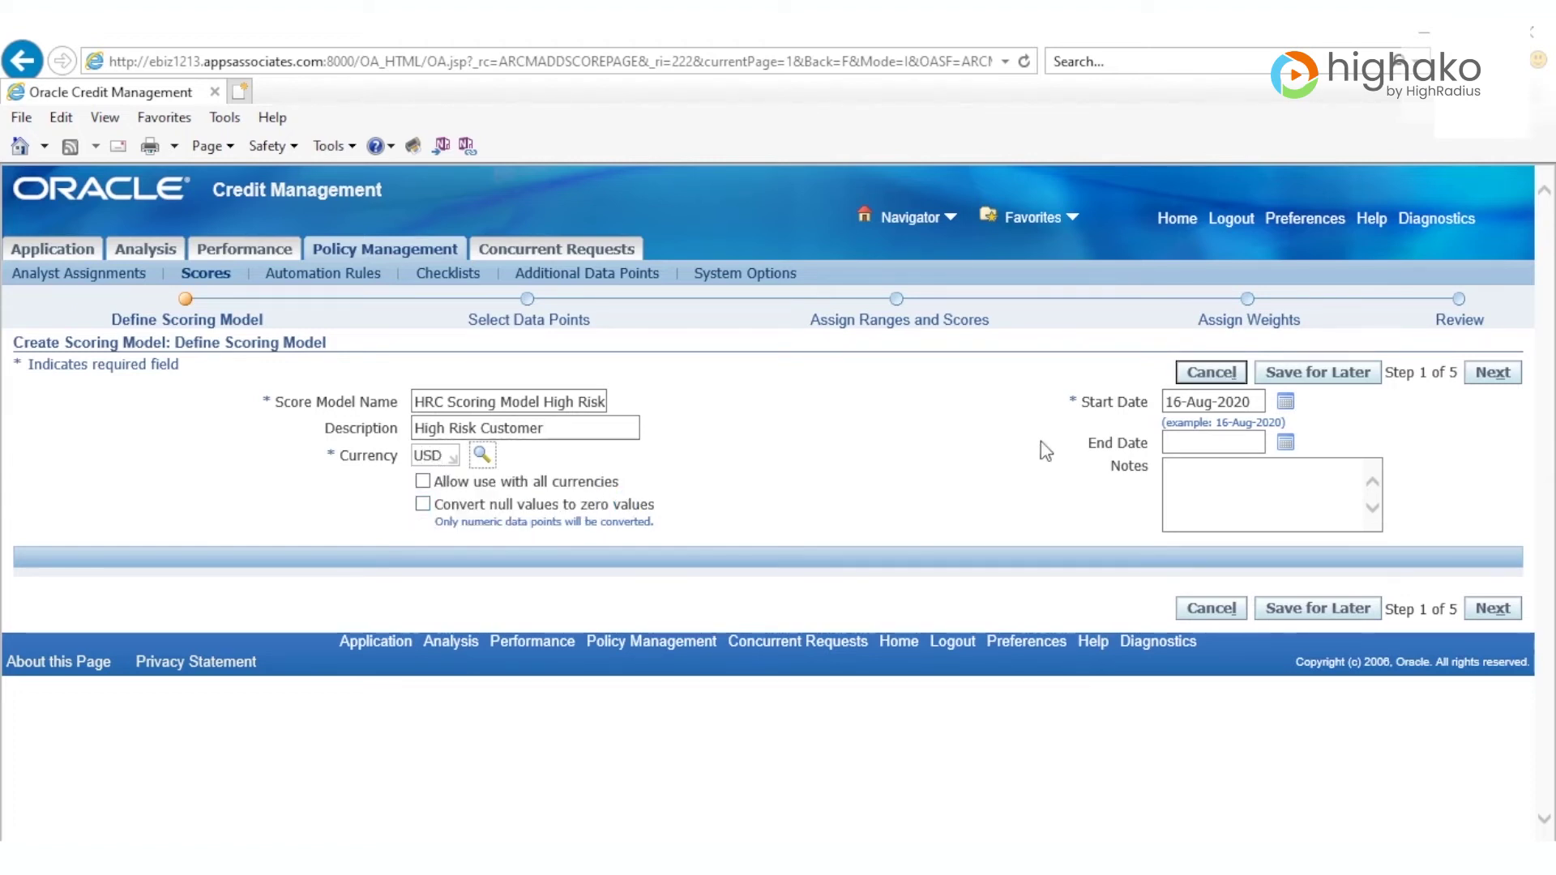
pyautogui.click(1496, 378)
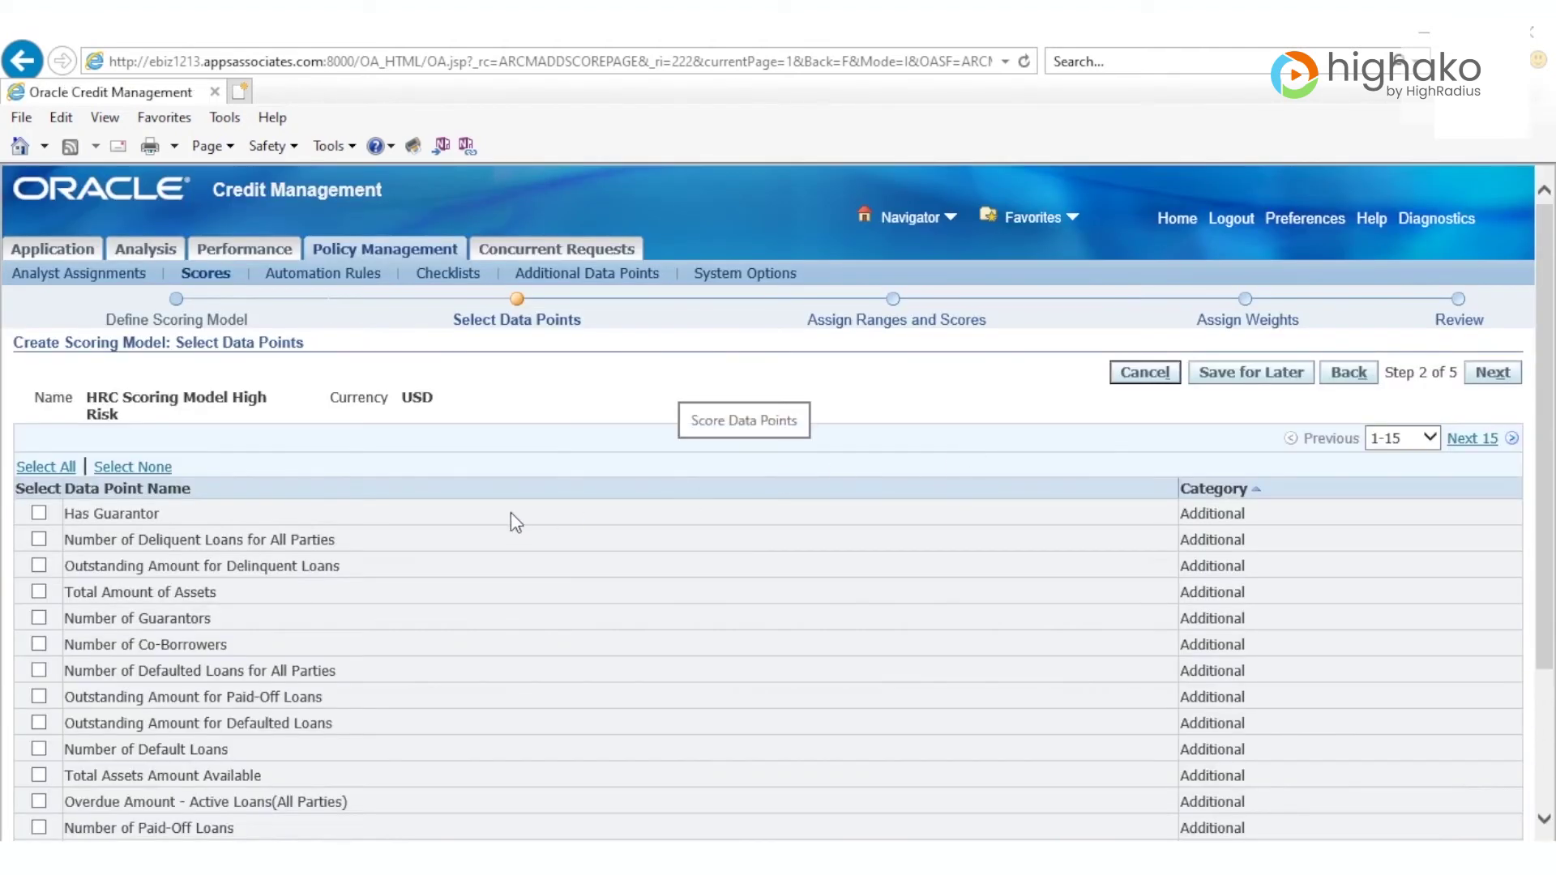
# - Select the Collateral Percentage and Loan Requested Amount data points and continue to the ranges and scores
pyautogui.click(1545, 821)
pyautogui.click(1545, 821)
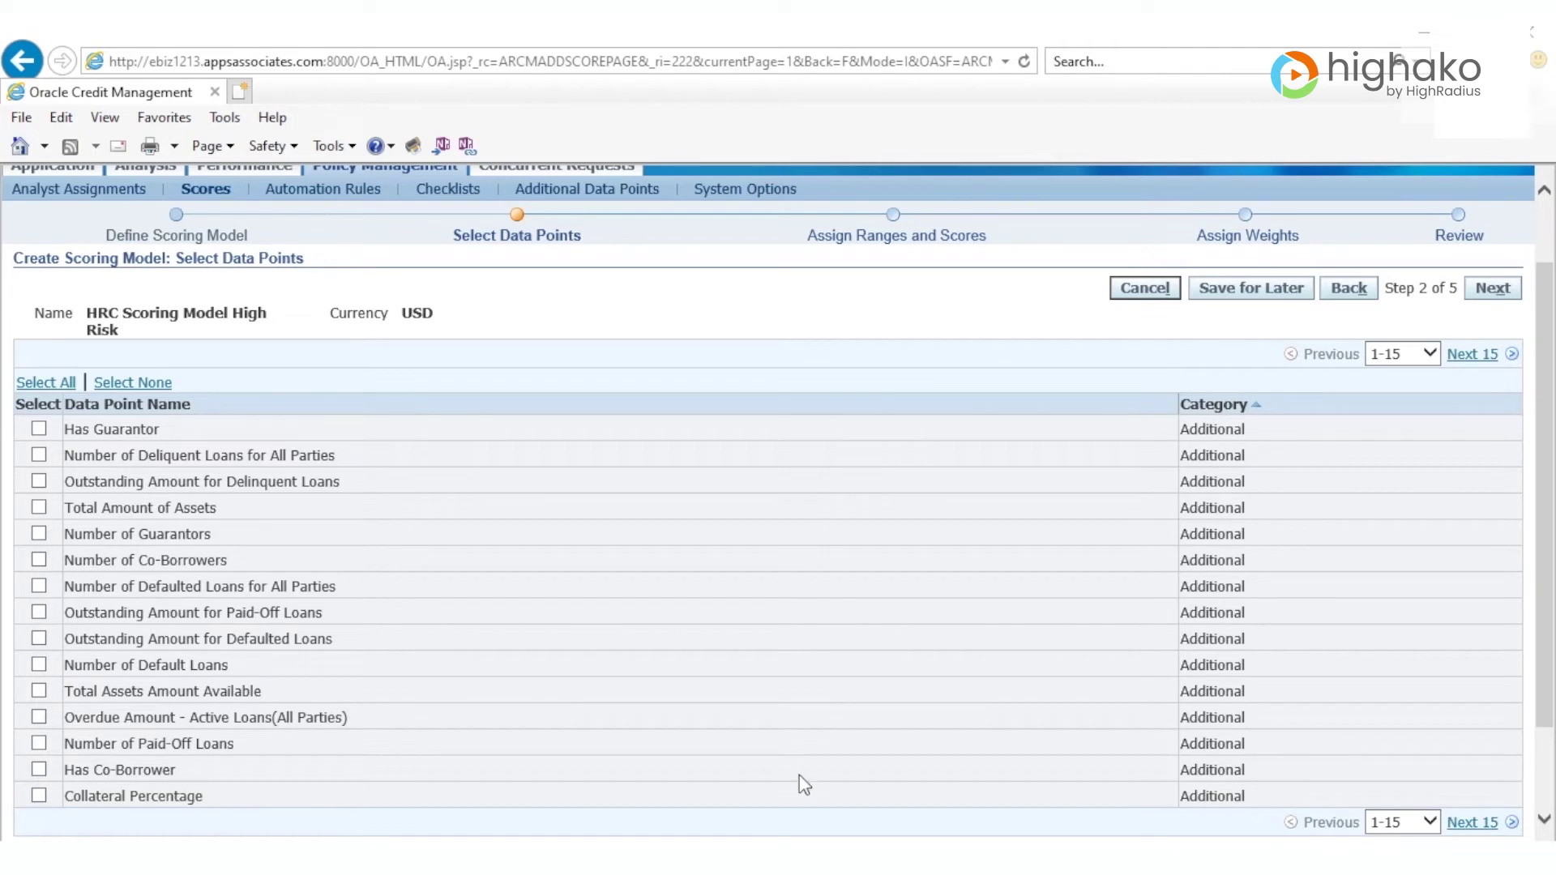
pyautogui.click(41, 795)
pyautogui.click(1471, 821)
pyautogui.click(39, 796)
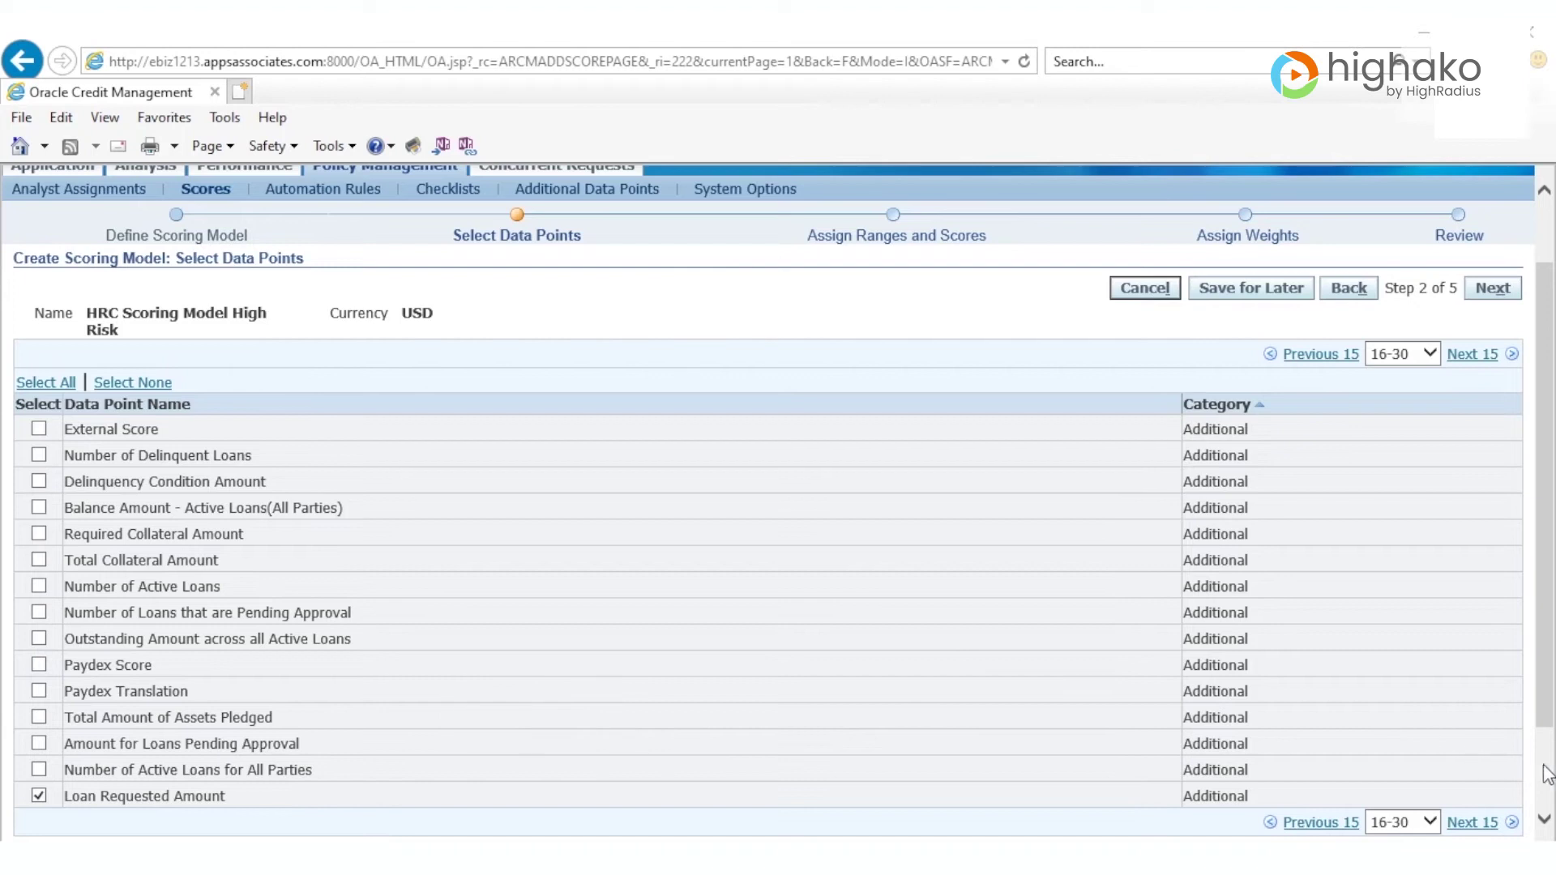
pyautogui.scroll(-2, 1548, 774)
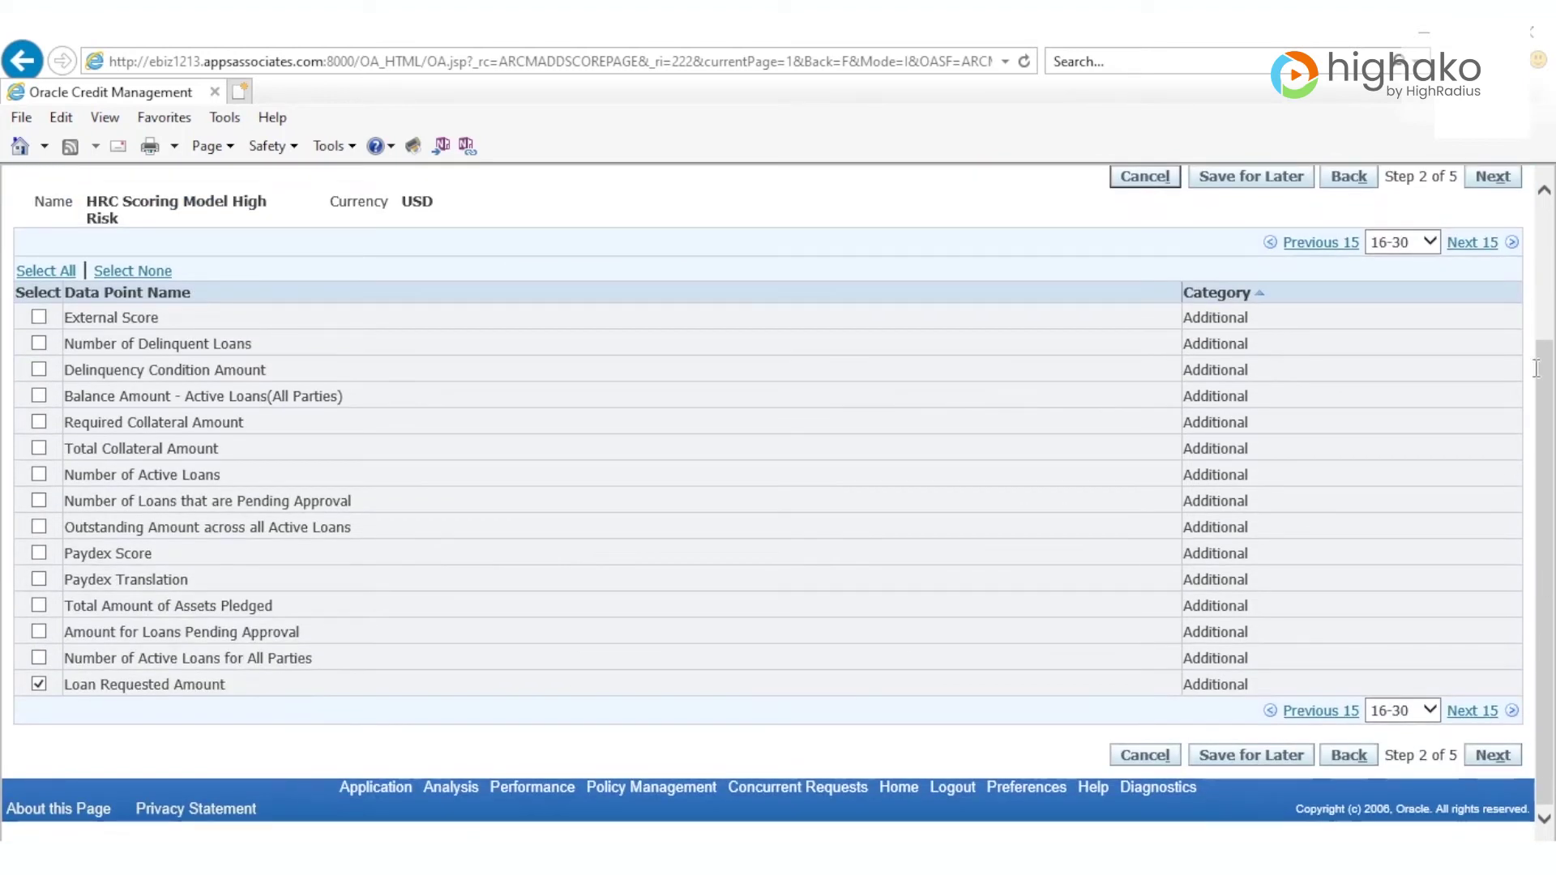
pyautogui.click(1548, 304)
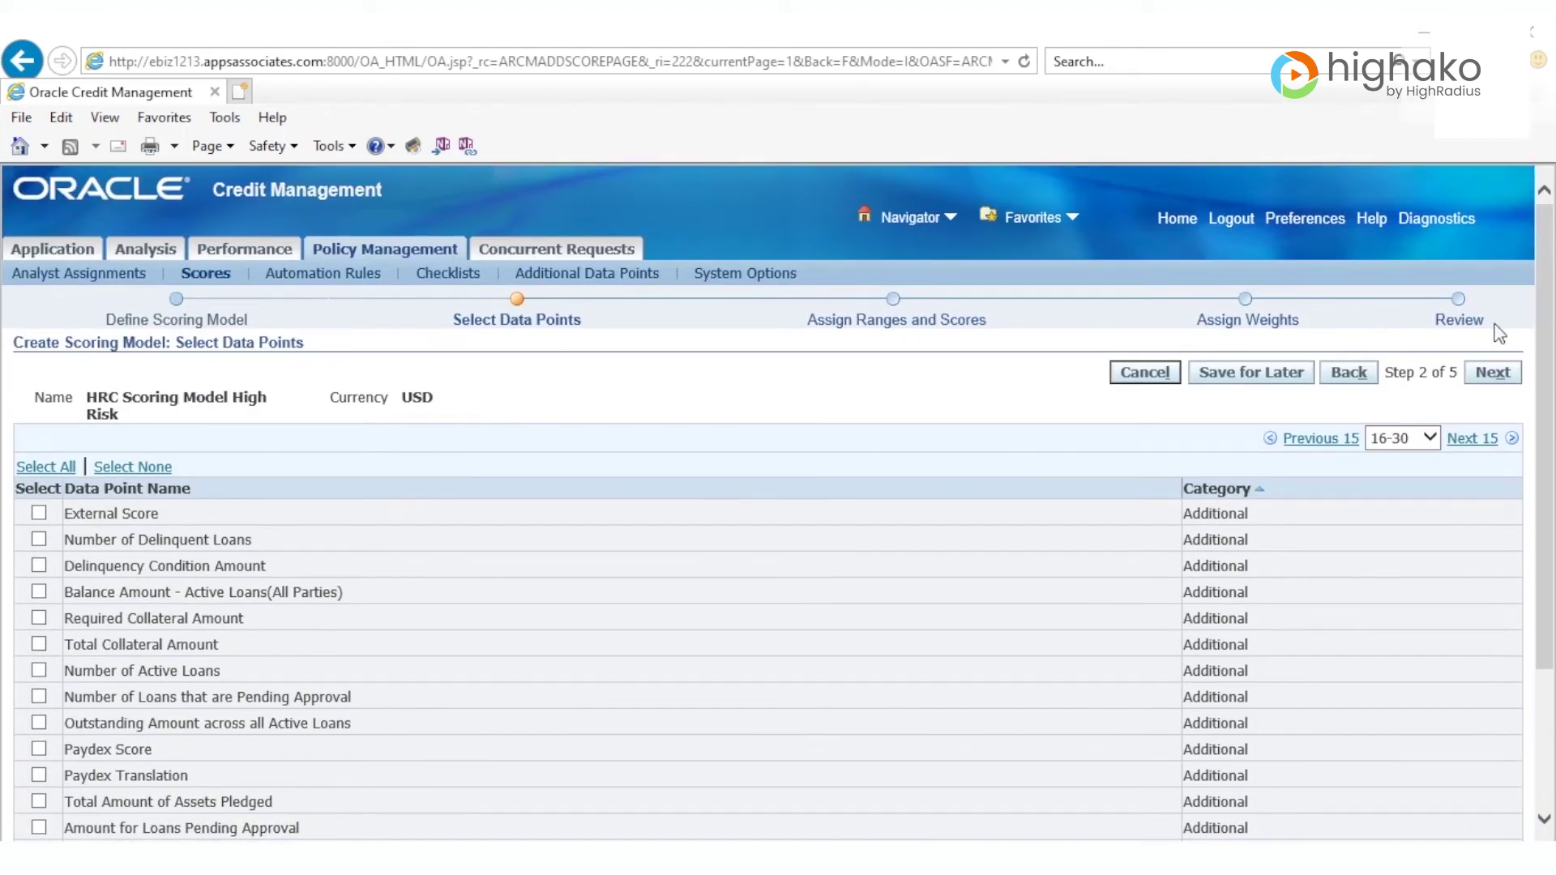
pyautogui.click(1509, 374)
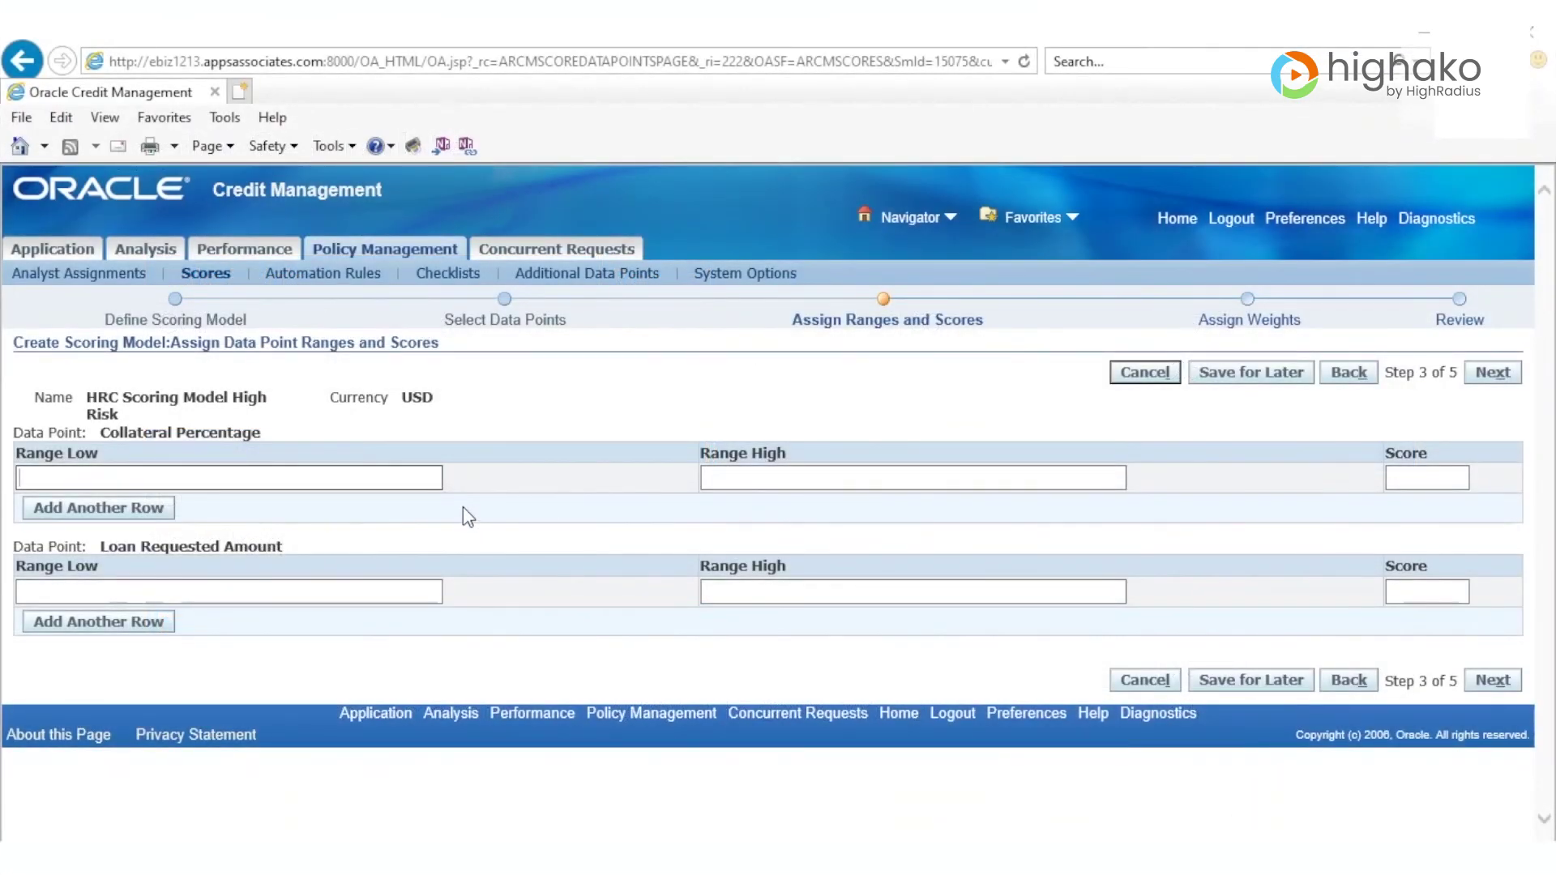
# - Define the first Collateral Percentage range from 25 to 75 with a score of 50
pyautogui.write('25')
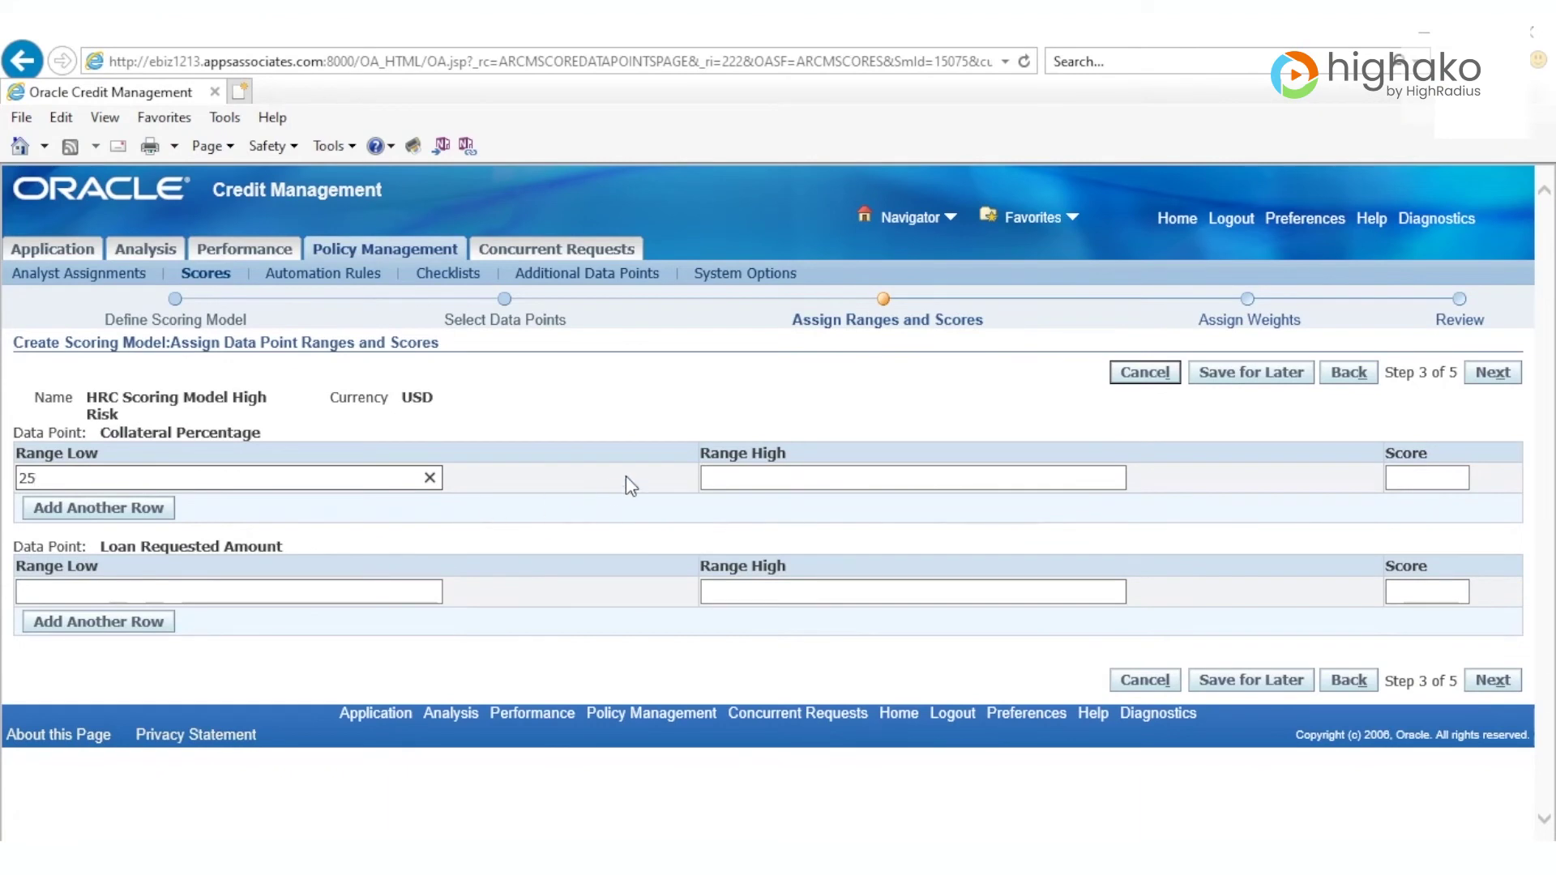
pyautogui.click(736, 475)
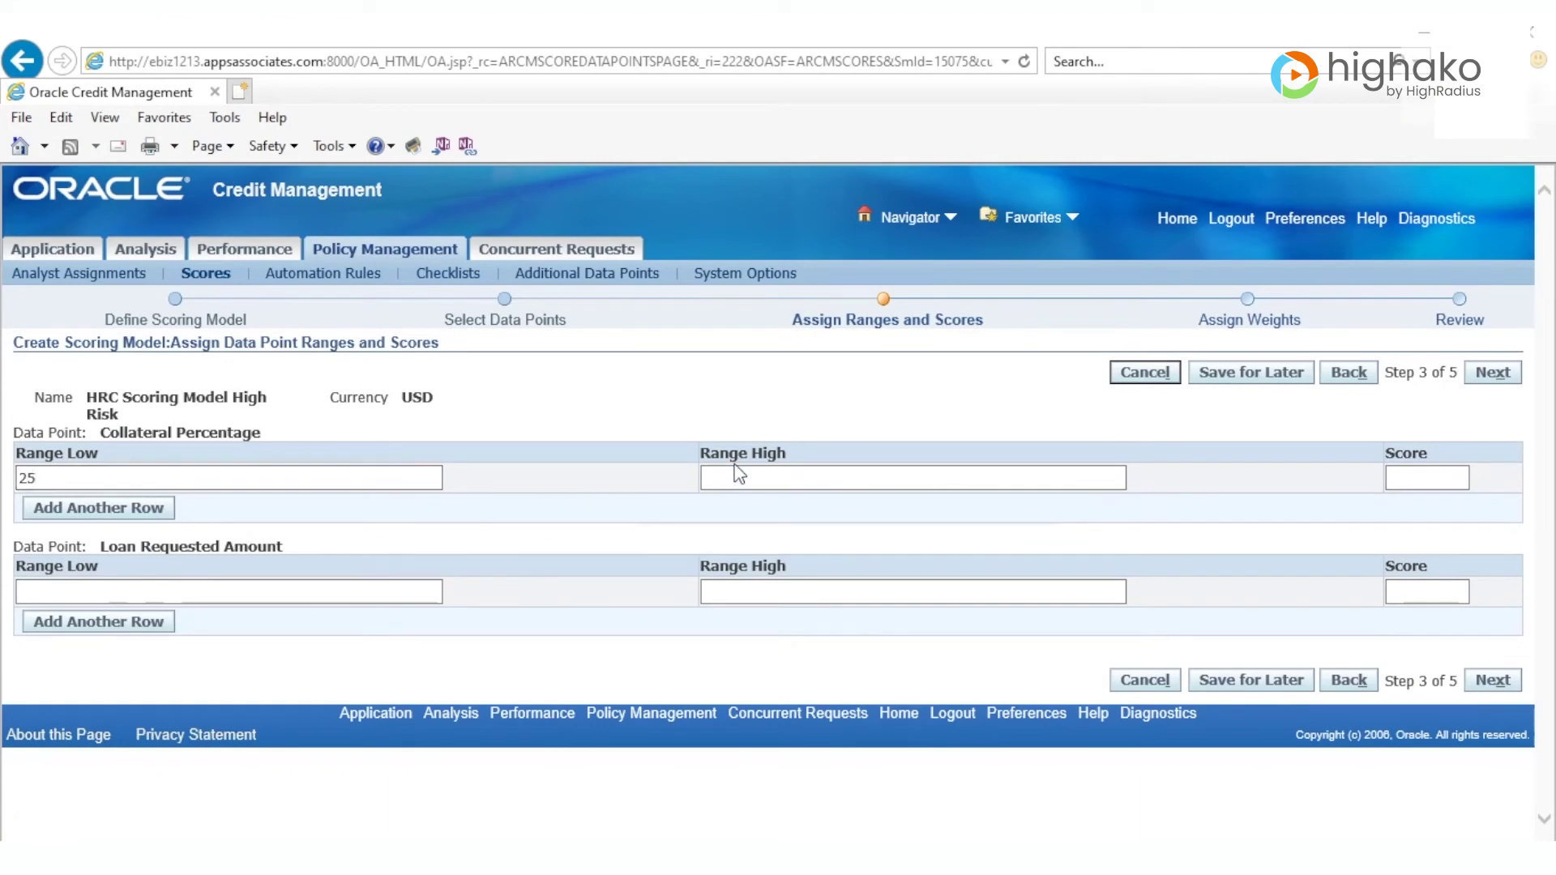
pyautogui.write('75')
pyautogui.write('50')
# - Define the first Loan Requested Amount range from 0 to 100000 with a score of 75
pyautogui.click(188, 591)
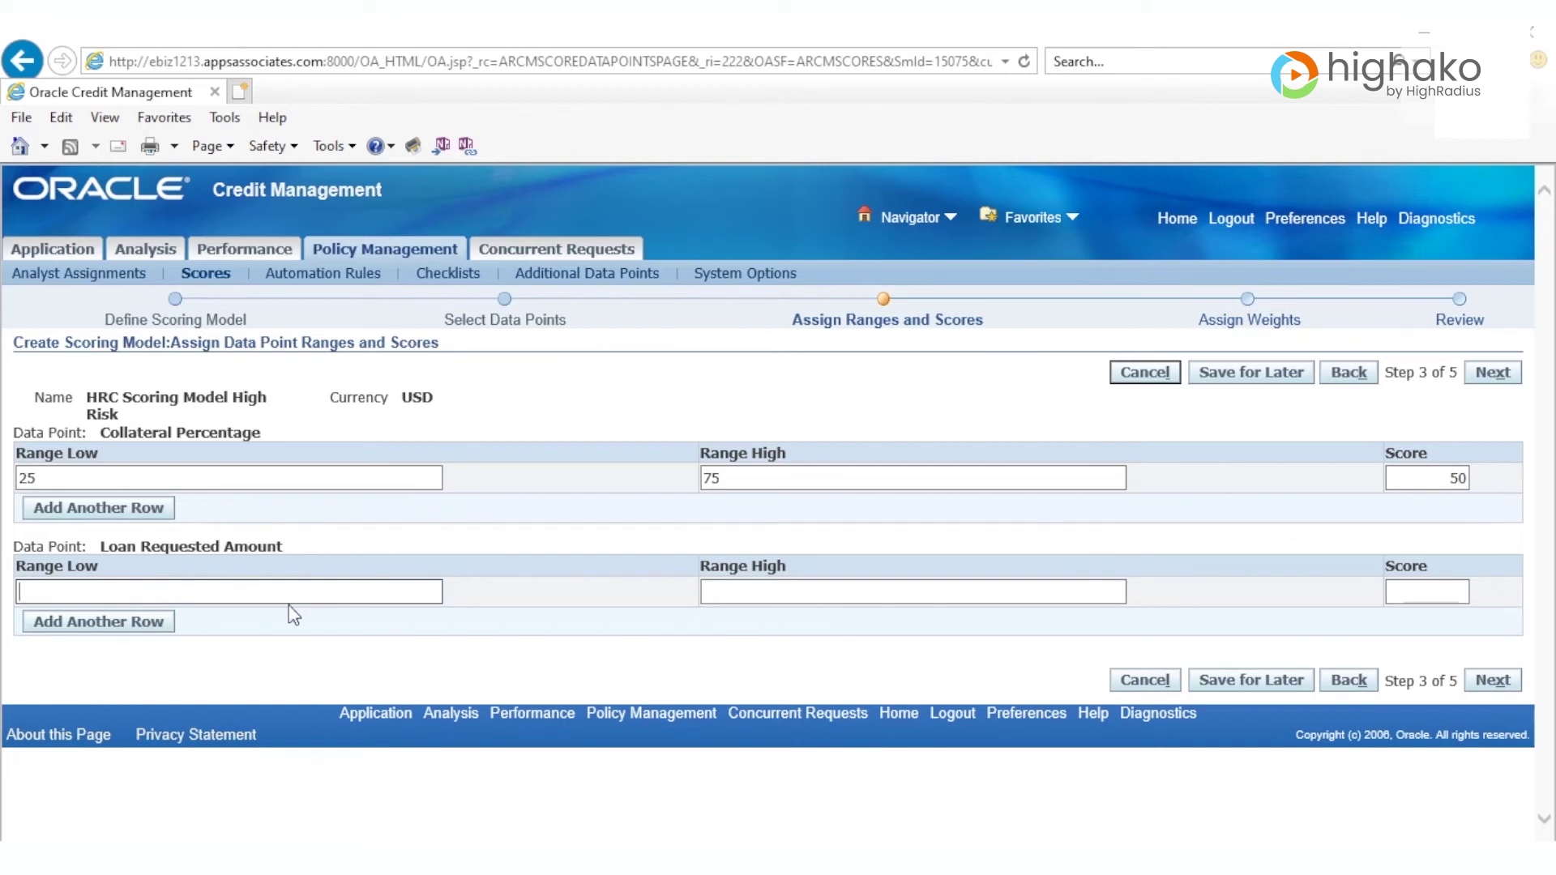
pyautogui.write('0')
pyautogui.click(766, 588)
pyautogui.write('1')
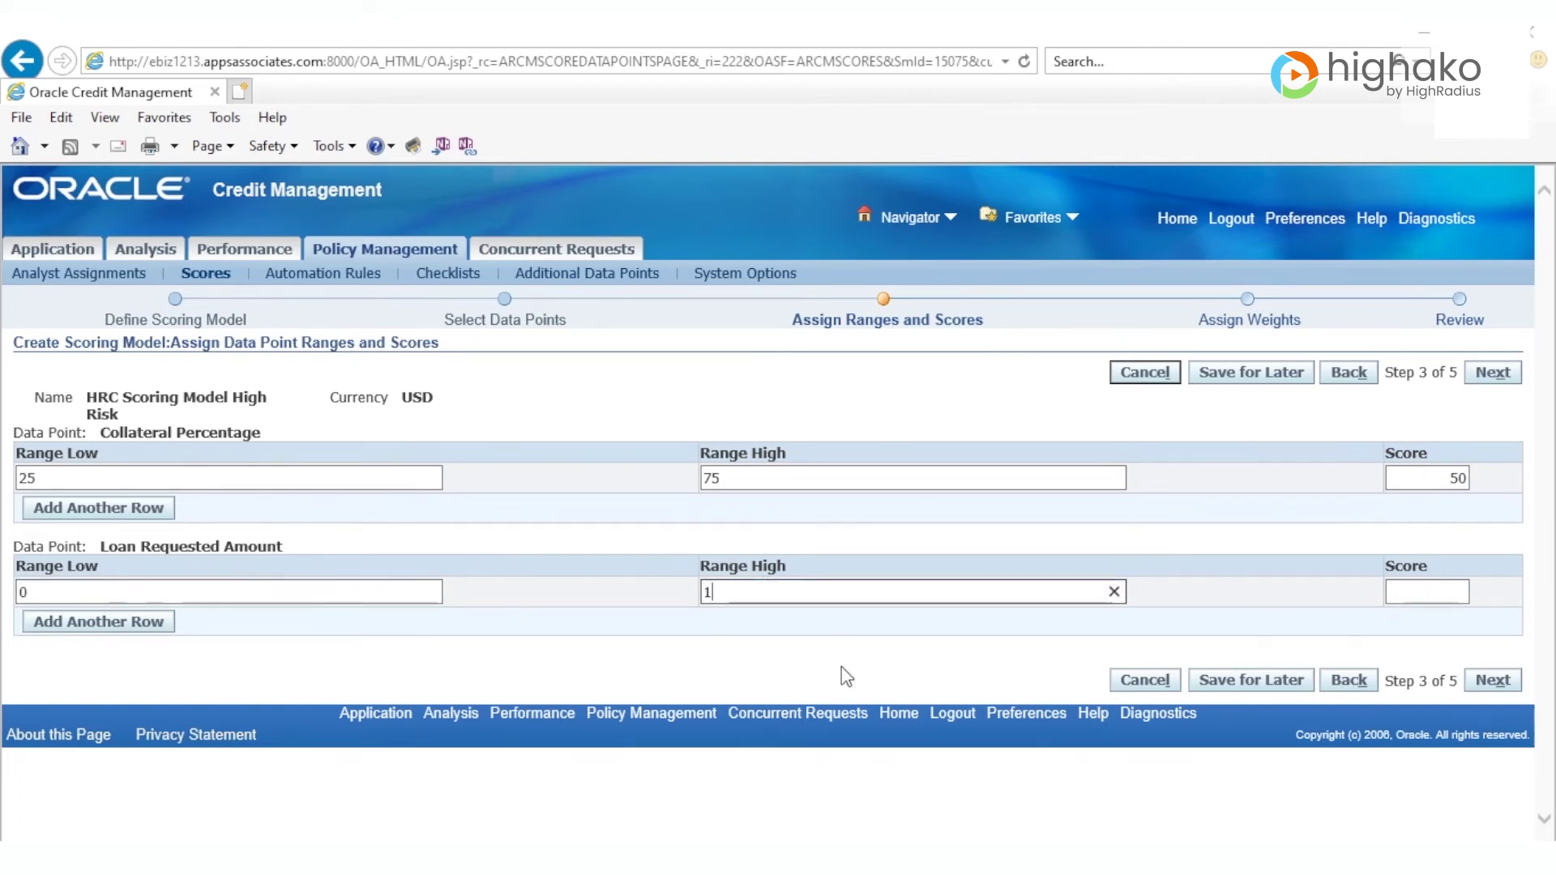
pyautogui.write('00000')
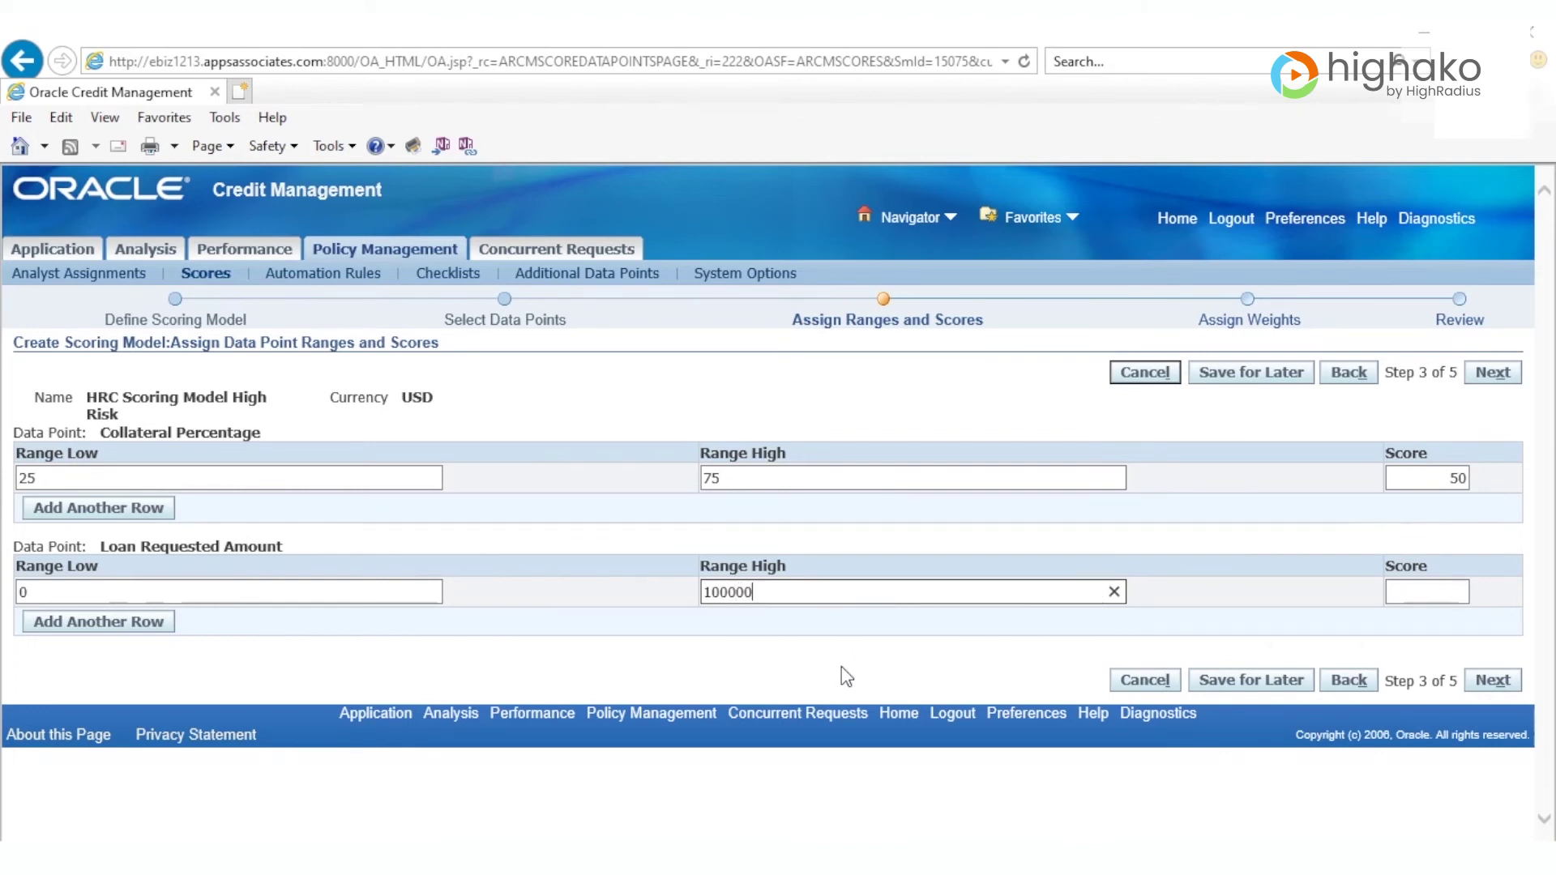
pyautogui.click(1440, 592)
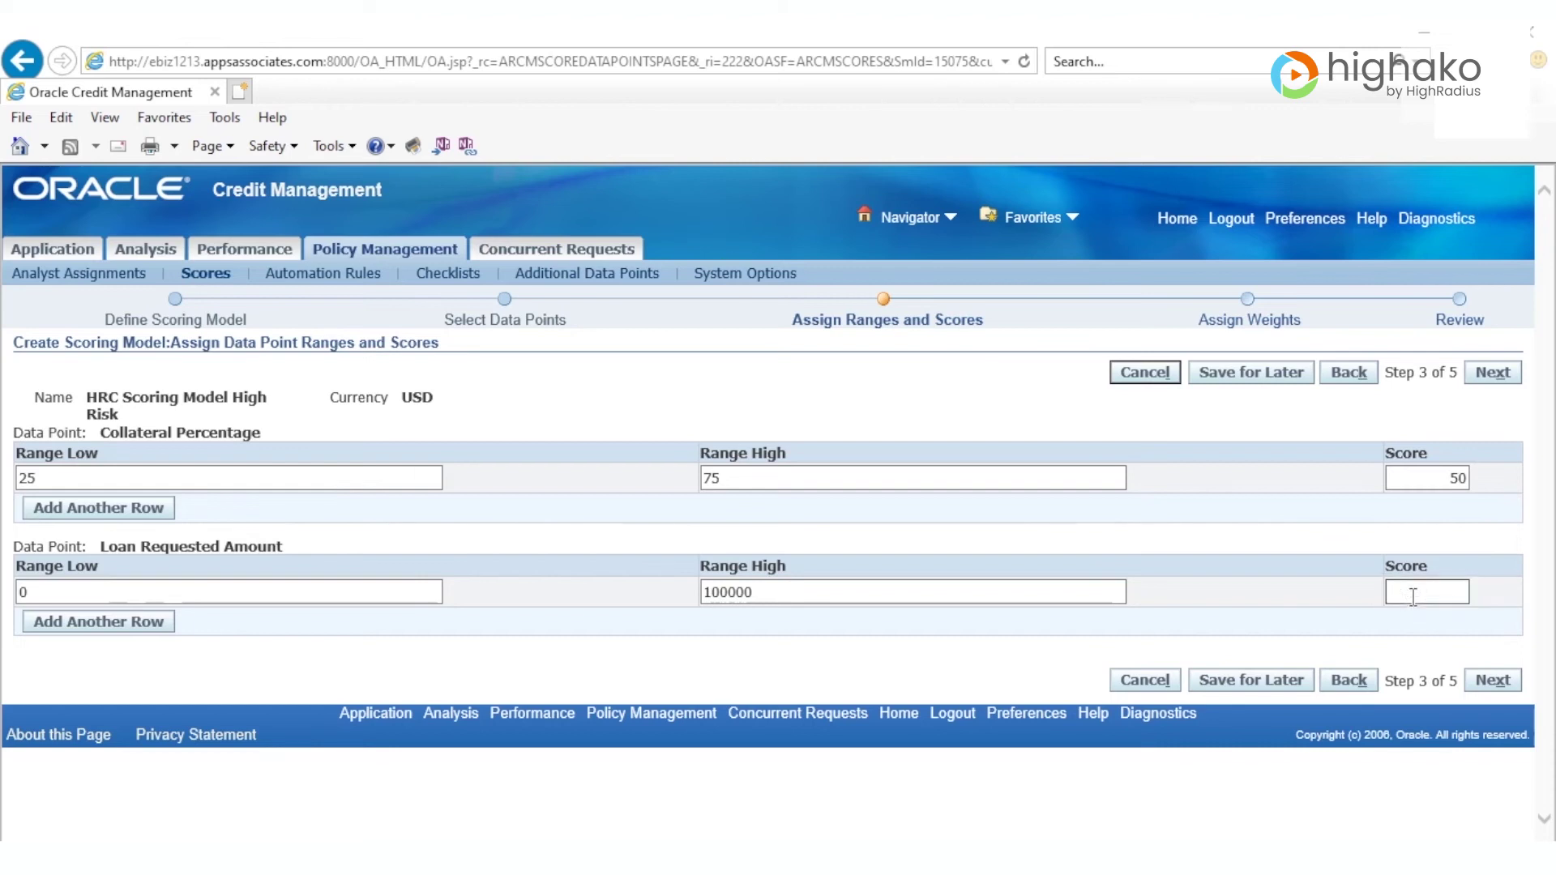
pyautogui.write('75')
# - Add a second Collateral Percentage range from 76 to 100 with a score of 50
pyautogui.click(142, 509)
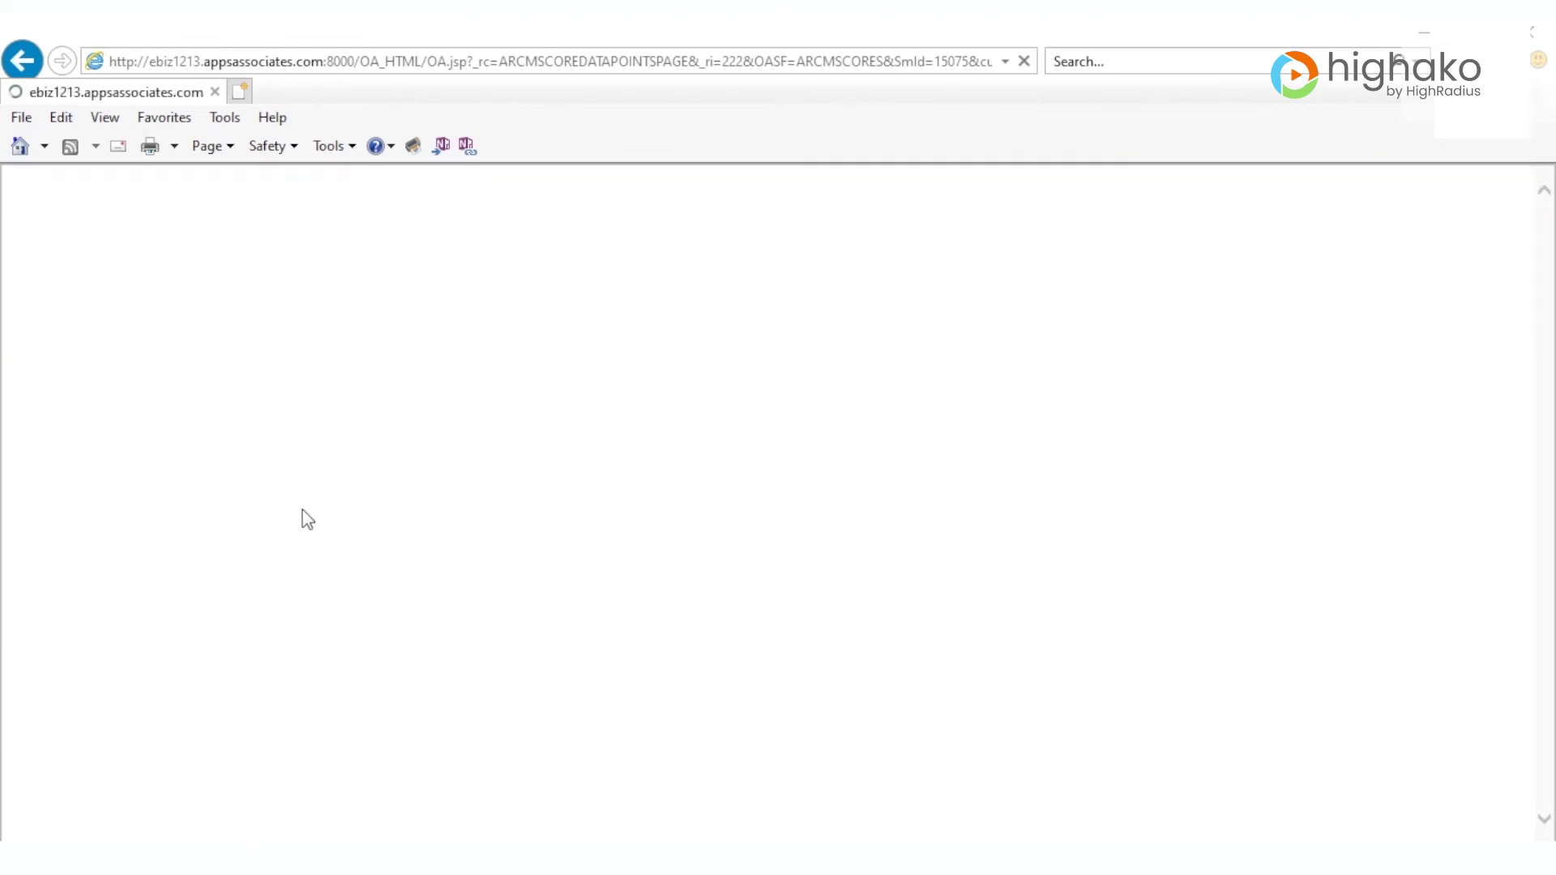
pyautogui.click(294, 507)
pyautogui.write('76')
pyautogui.press('Tab')
pyautogui.write('100')
pyautogui.click(1411, 511)
pyautogui.write('50')
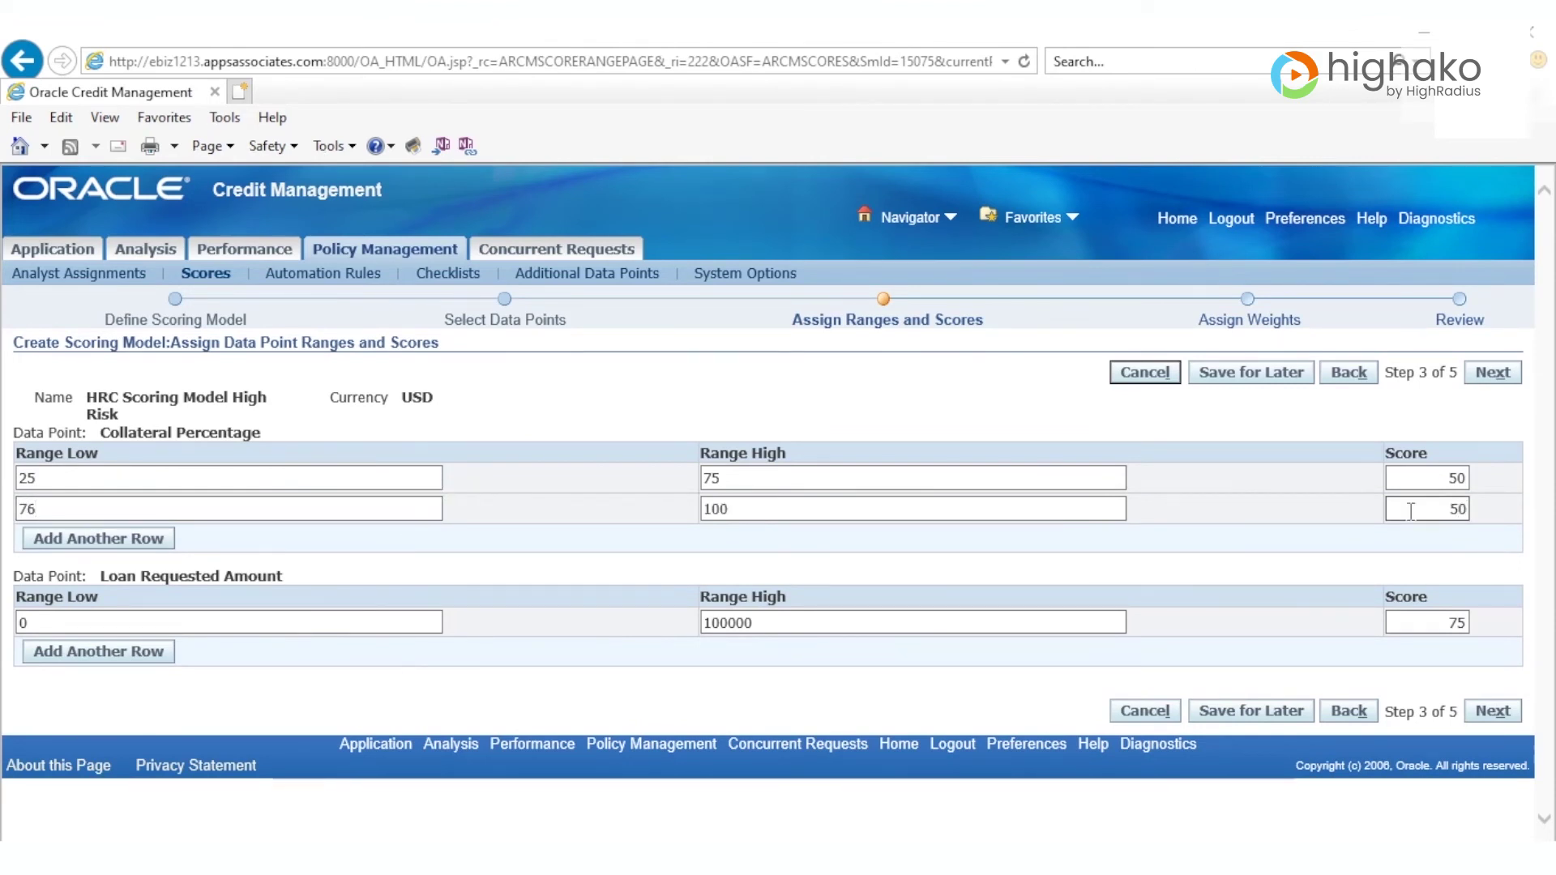
# - Add a second Loan Requested Amount range from 100001 to 250000 with a score of 50
pyautogui.click(180, 650)
pyautogui.write('100001')
pyautogui.click(762, 651)
pyautogui.write('250000')
pyautogui.click(1436, 653)
pyautogui.write('50')
# - Add a third Collateral Percentage range from 15 to 25 with a score of 25
pyautogui.click(146, 538)
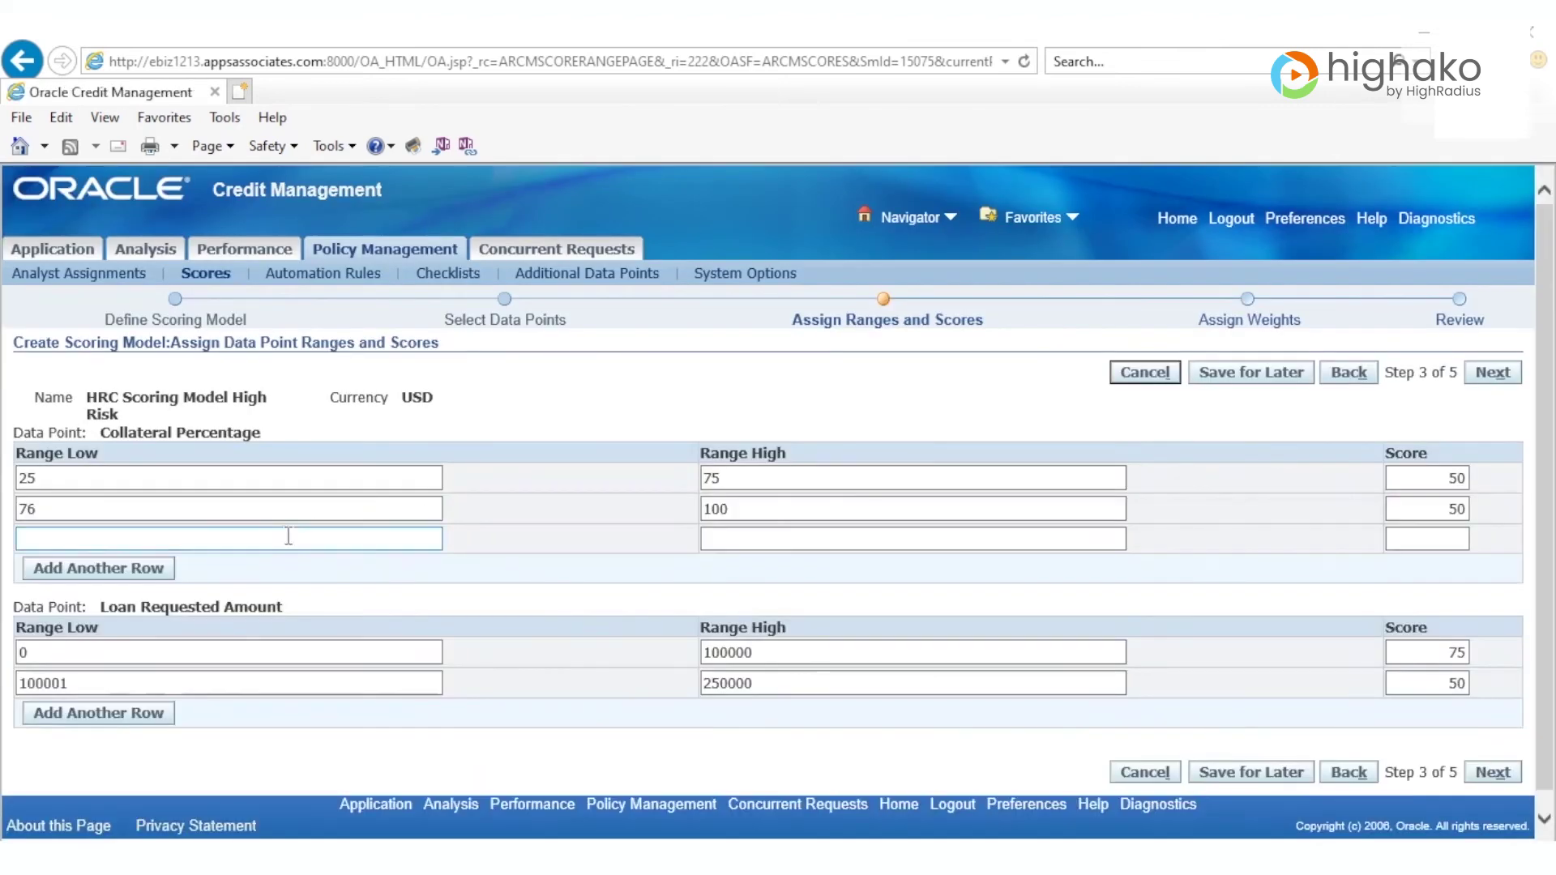
pyautogui.write('15')
pyautogui.press('Tab')
pyautogui.write('25')
pyautogui.press('Tab')
pyautogui.write('25')
# - Add a third Loan Requested Amount range from 250001 to 2000000 scored 25, and set the third Collateral Percentage range's high value to 24
pyautogui.click(98, 713)
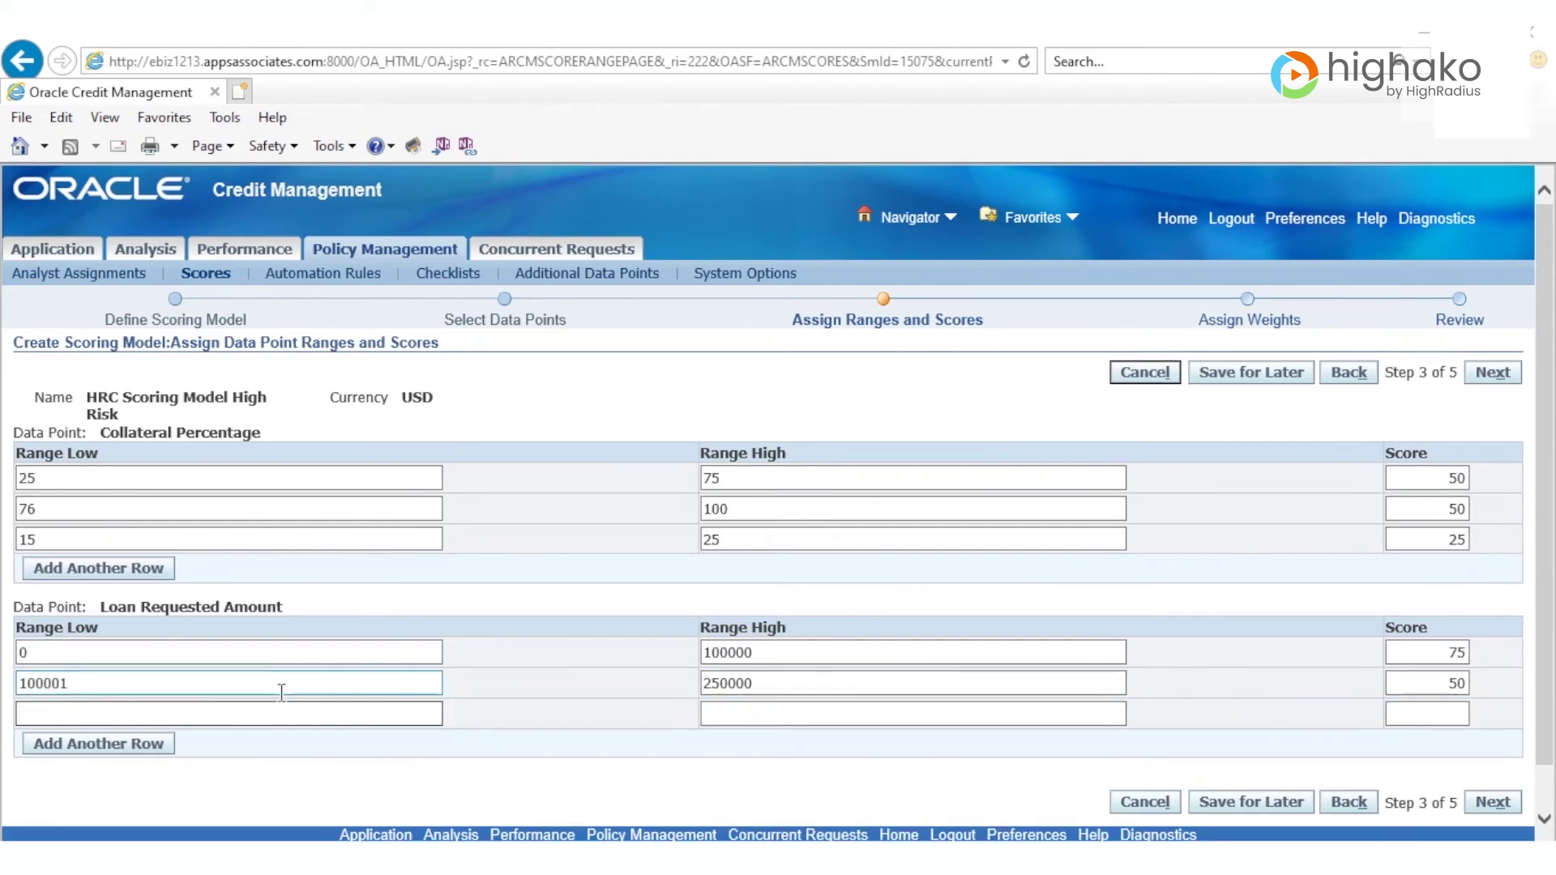
pyautogui.write('2500001')
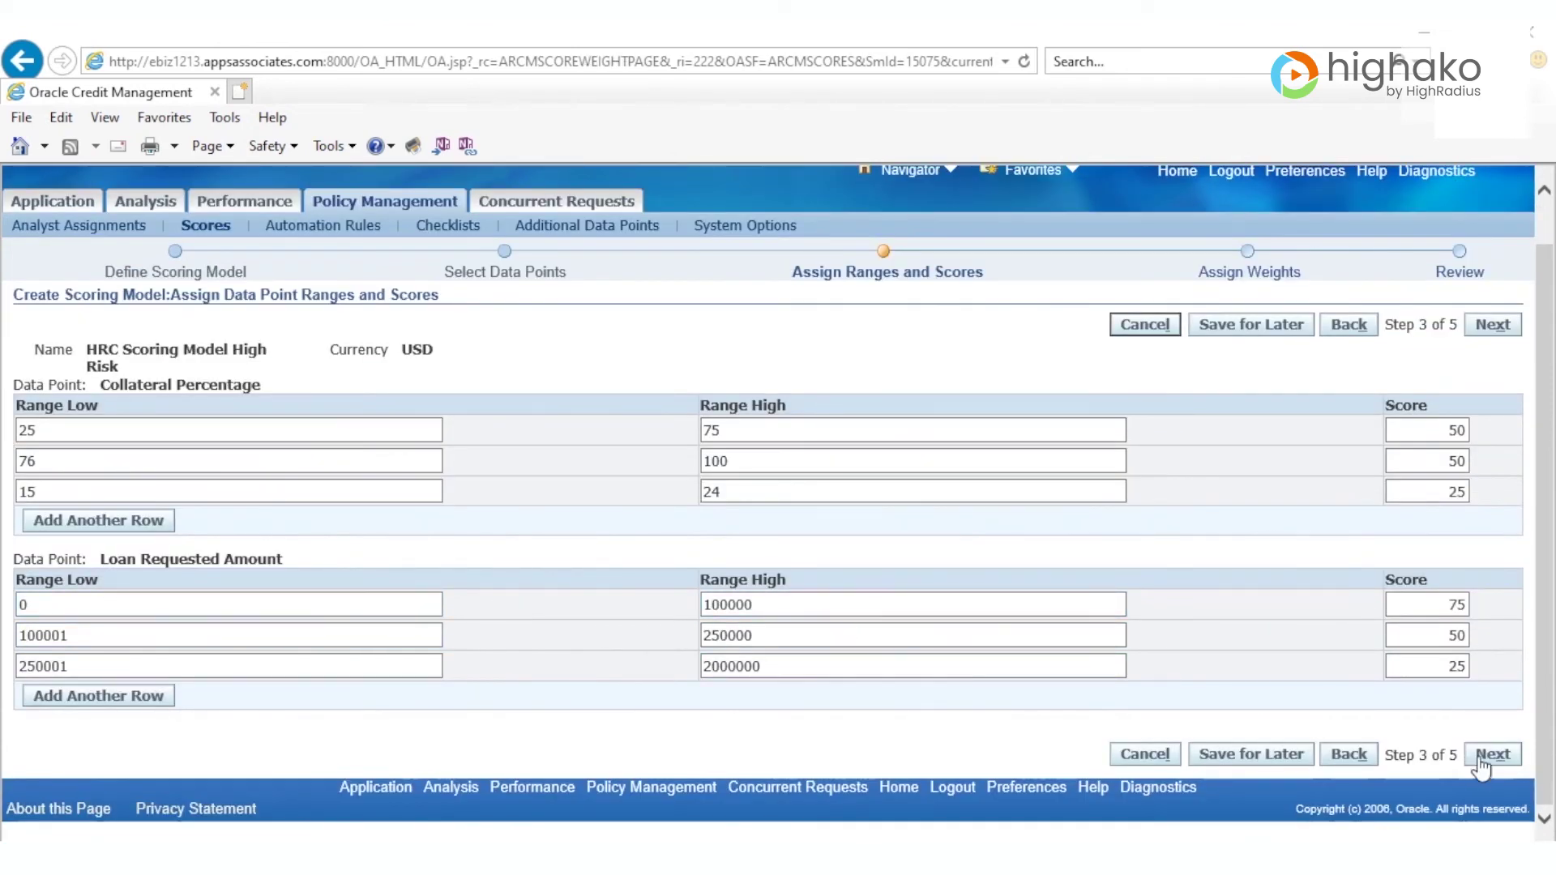
pyautogui.click(1492, 753)
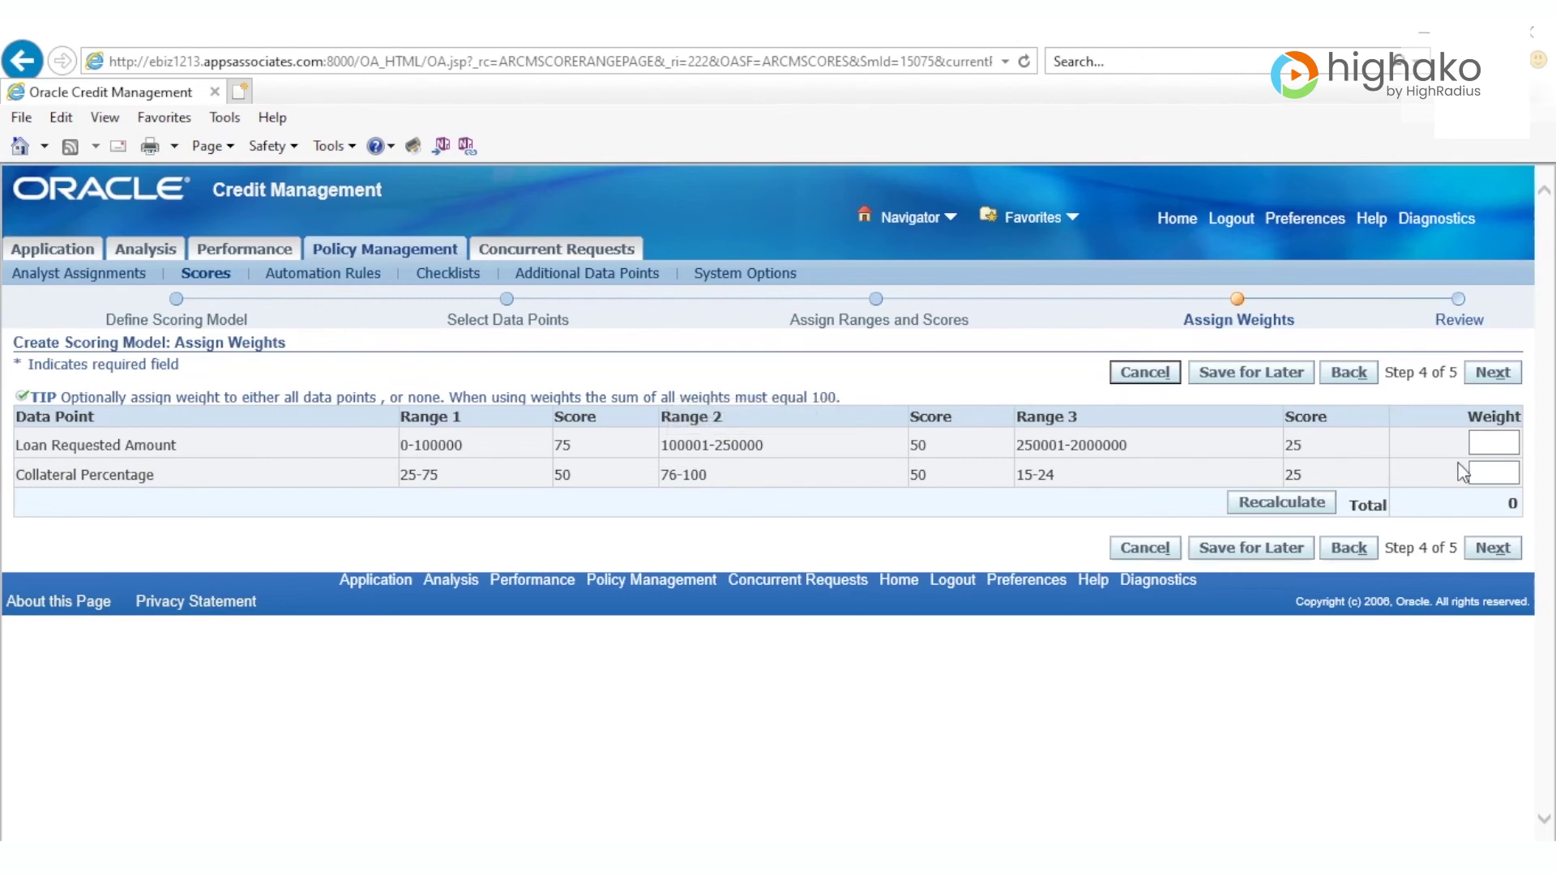
# - Assign a weight of 75 to Loan Requested Amount and 25 to Collateral Percentage, and recalculate the total
pyautogui.write('75')
pyautogui.click(1504, 470)
pyautogui.write('25')
pyautogui.click(1276, 508)
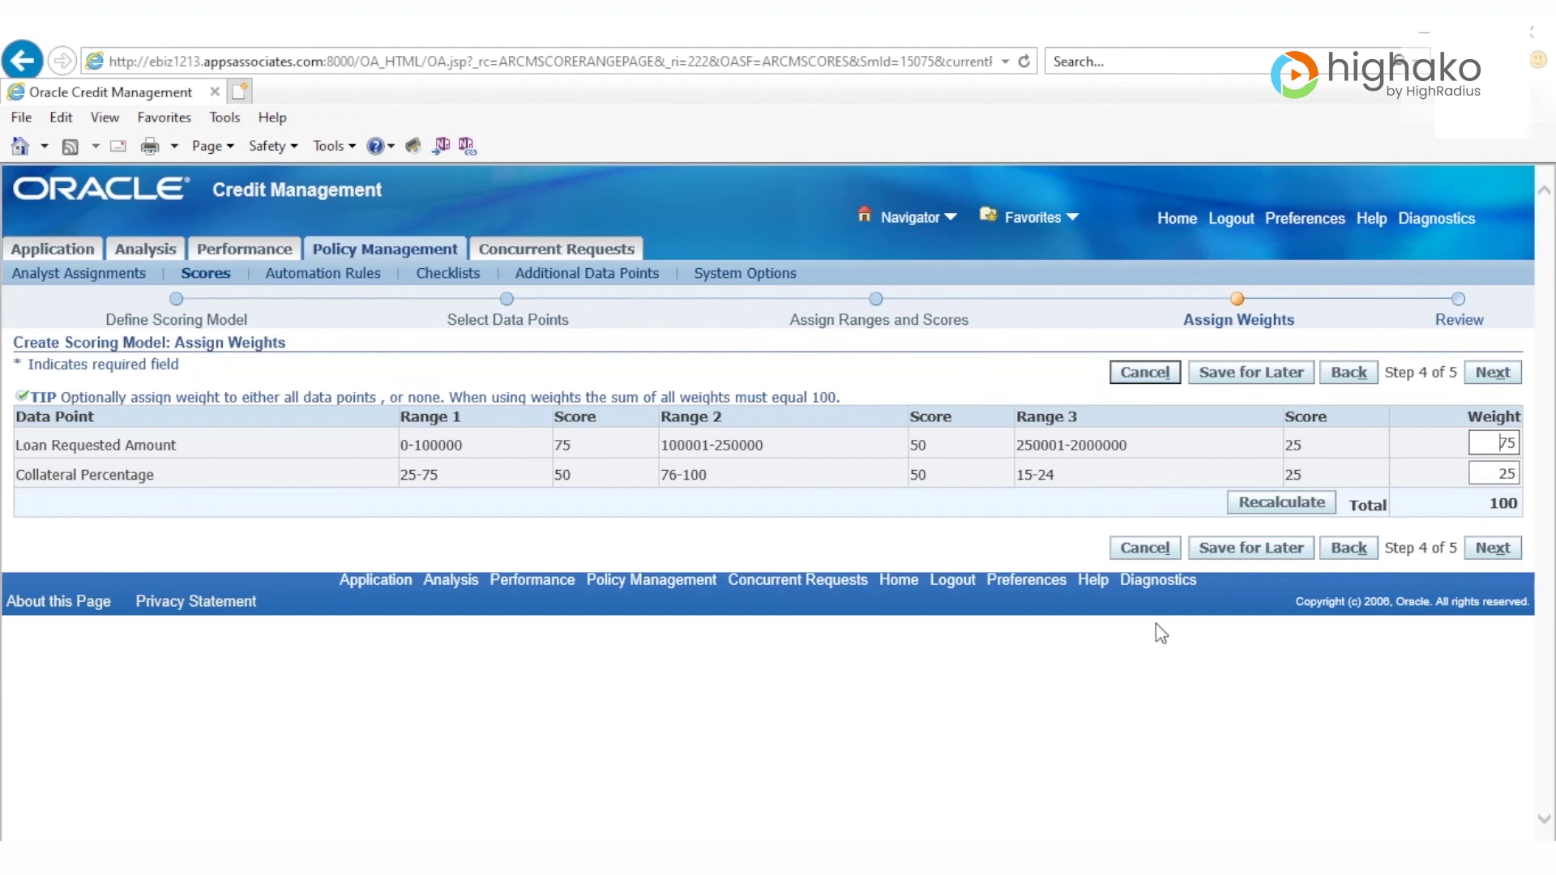
# - Review the scoring model's definition, data points, scores and weights, and submit the model
pyautogui.click(1493, 548)
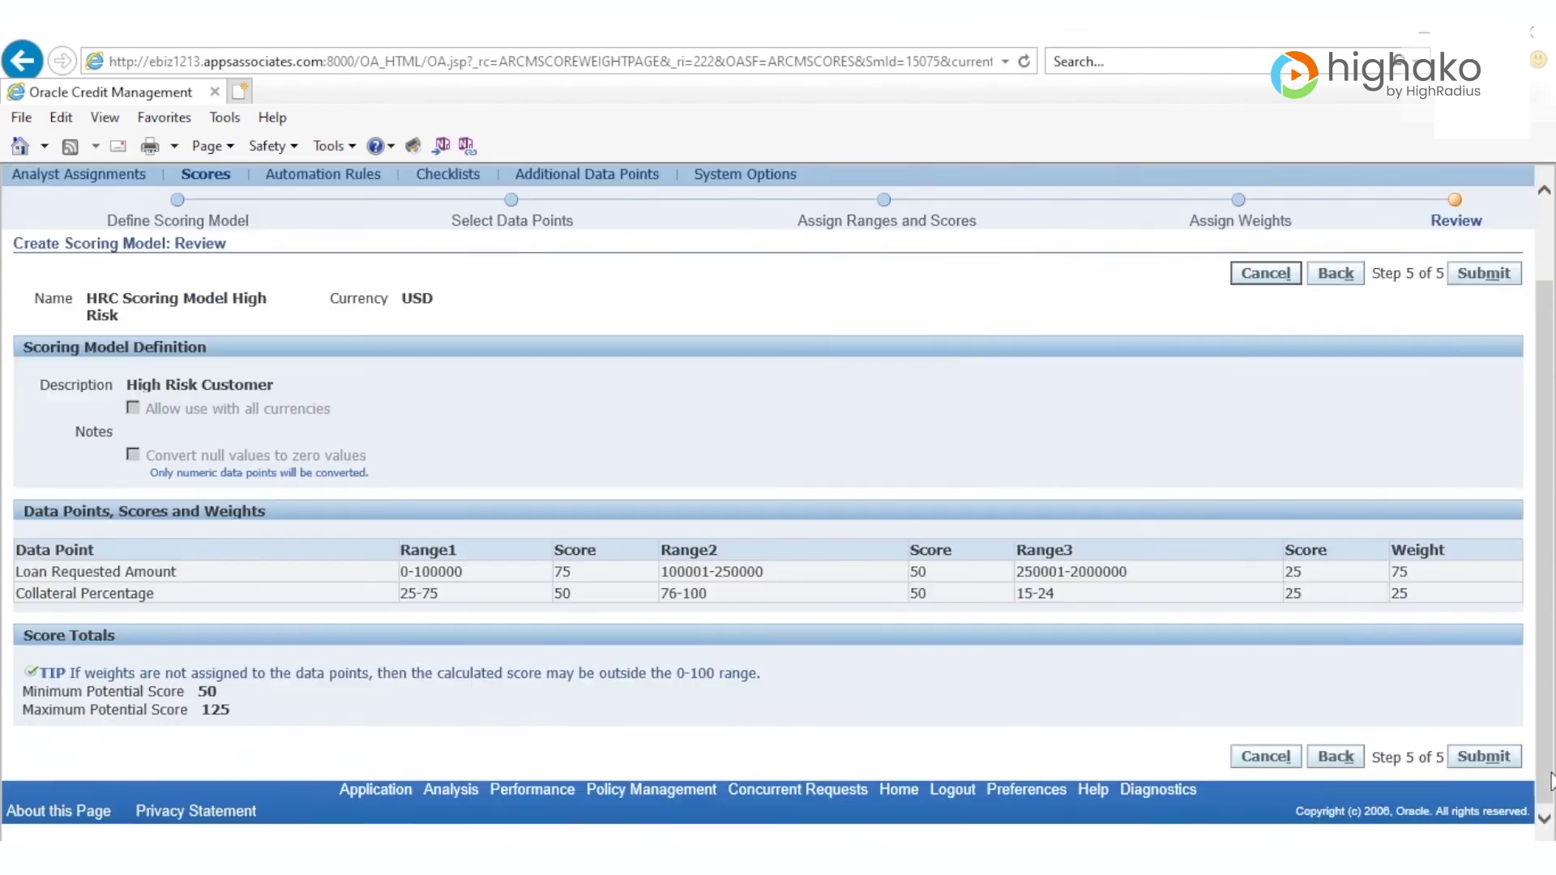
pyautogui.click(1550, 778)
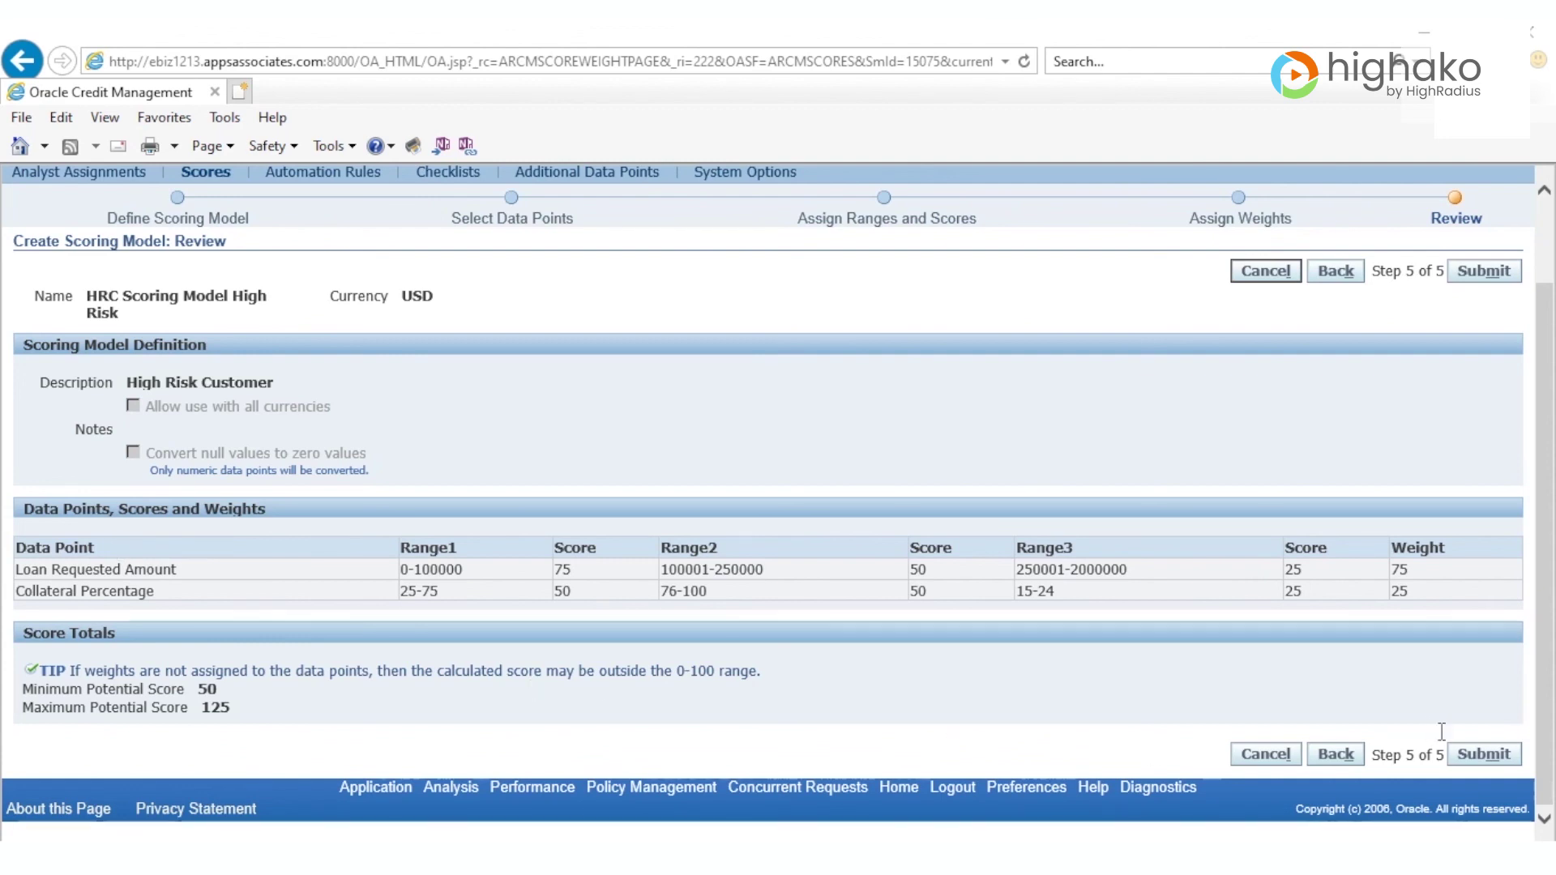
pyautogui.click(1477, 756)
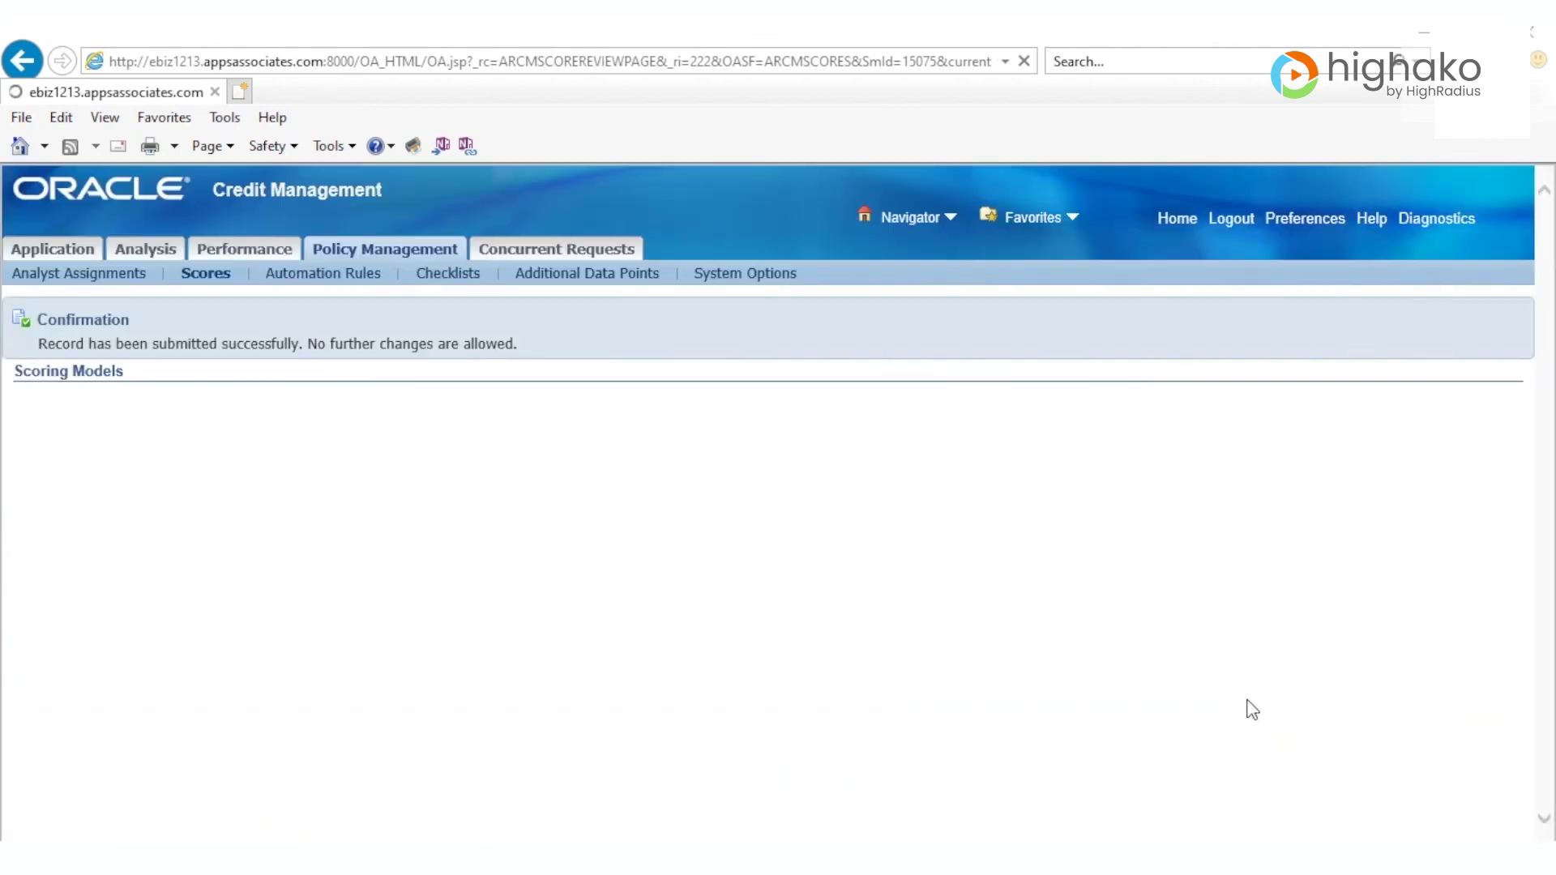